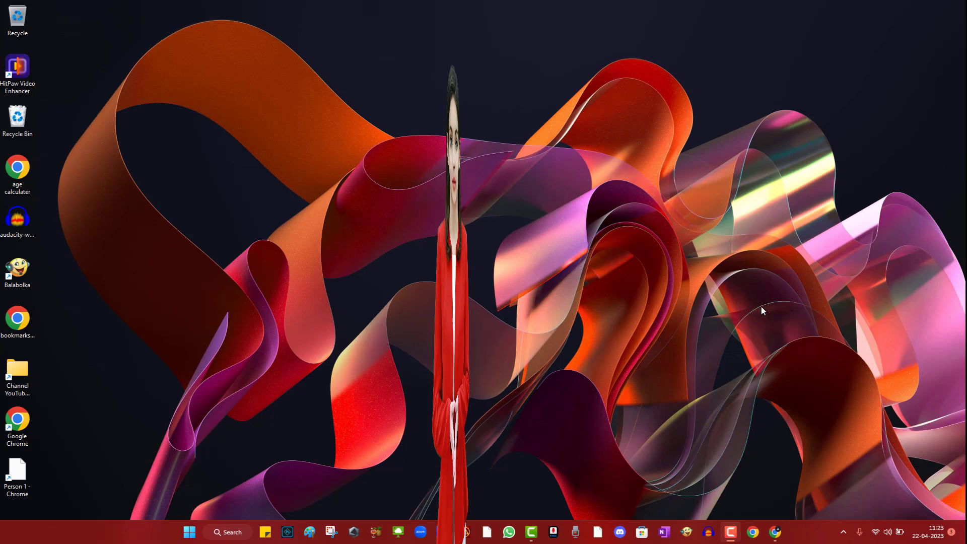
# - Search Google for 'deepbrain ai' and open AI Studio via 'Create a Free AI Video'
pyautogui.click(779, 530)
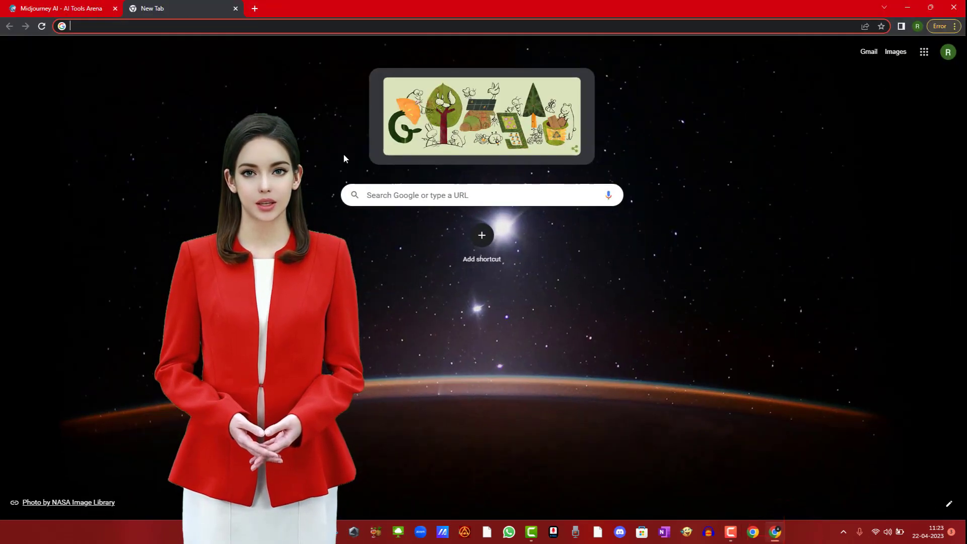
pyautogui.click(415, 199)
pyautogui.write('dee')
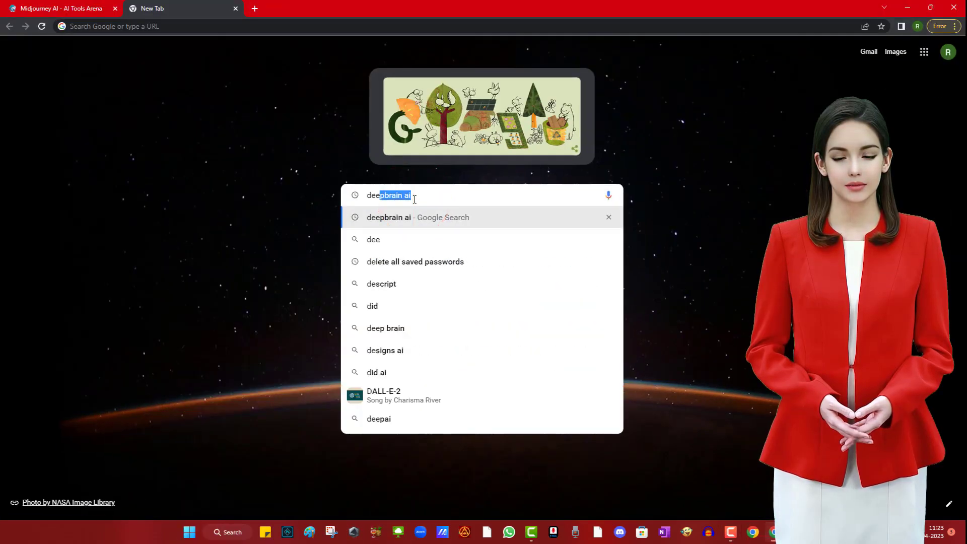
pyautogui.write('pbrain ai')
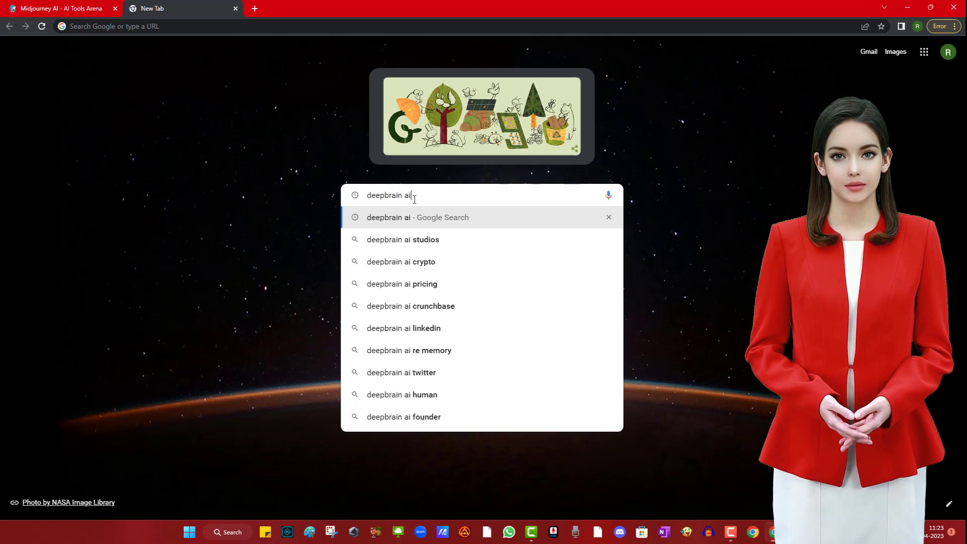
pyautogui.press('Return')
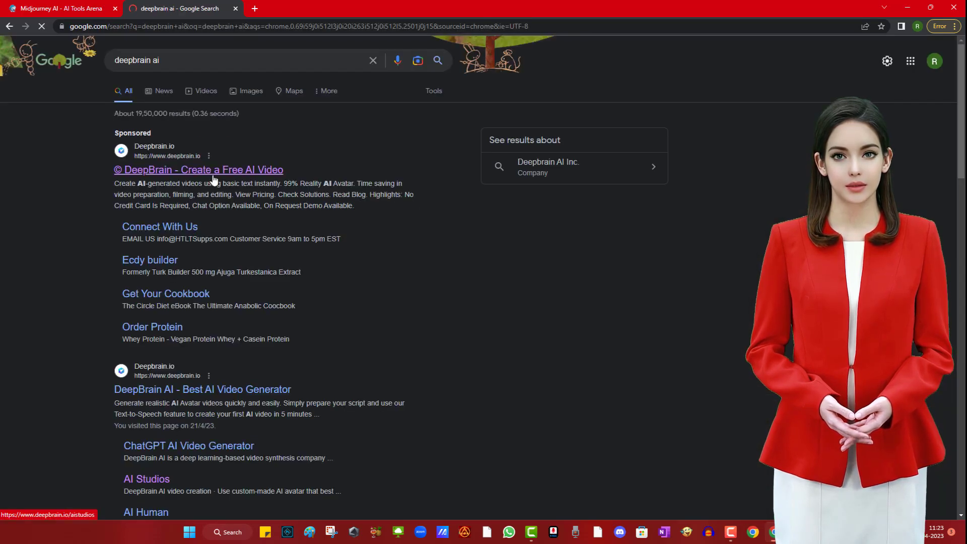
pyautogui.click(214, 180)
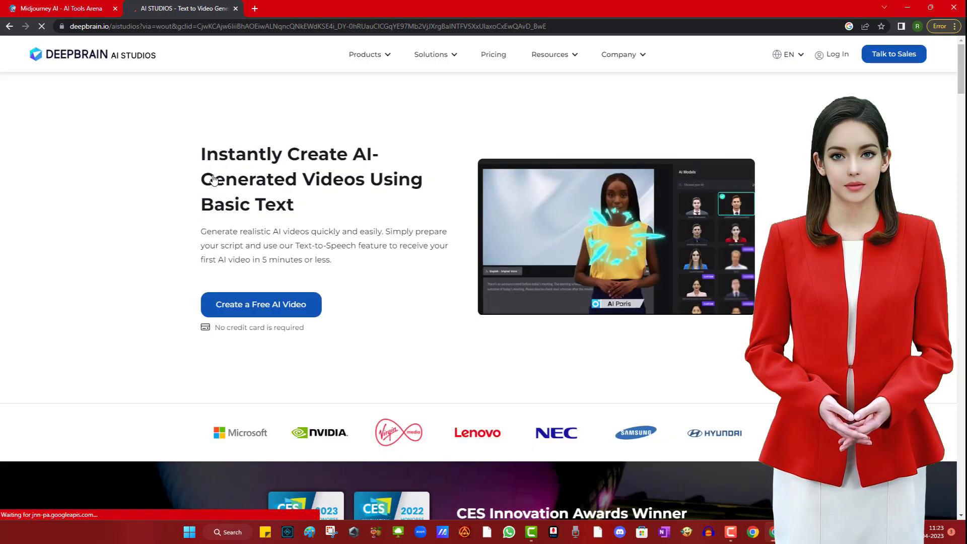
pyautogui.click(261, 304)
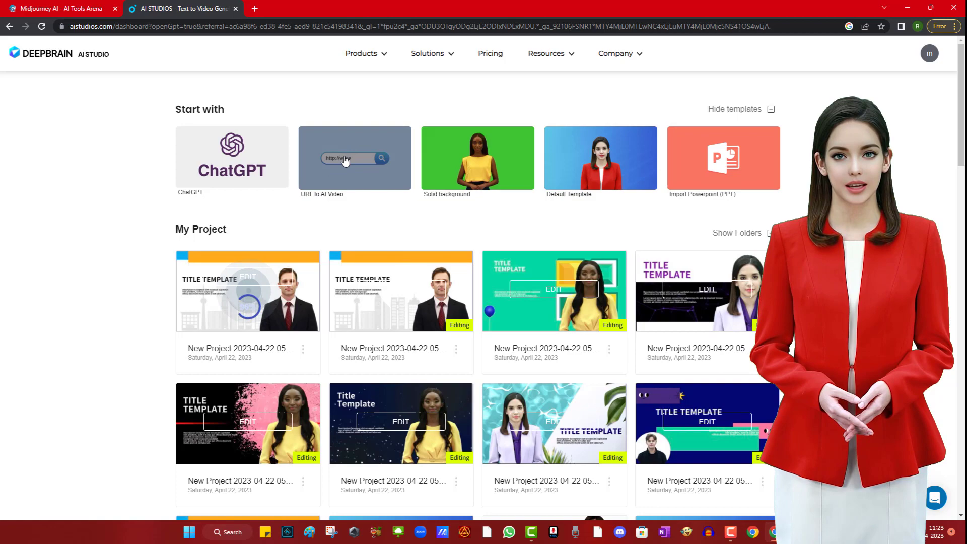
# - Start a URL to AI Video project and copy the Midjourney AI article's web address
pyautogui.click(345, 159)
pyautogui.click(93, 11)
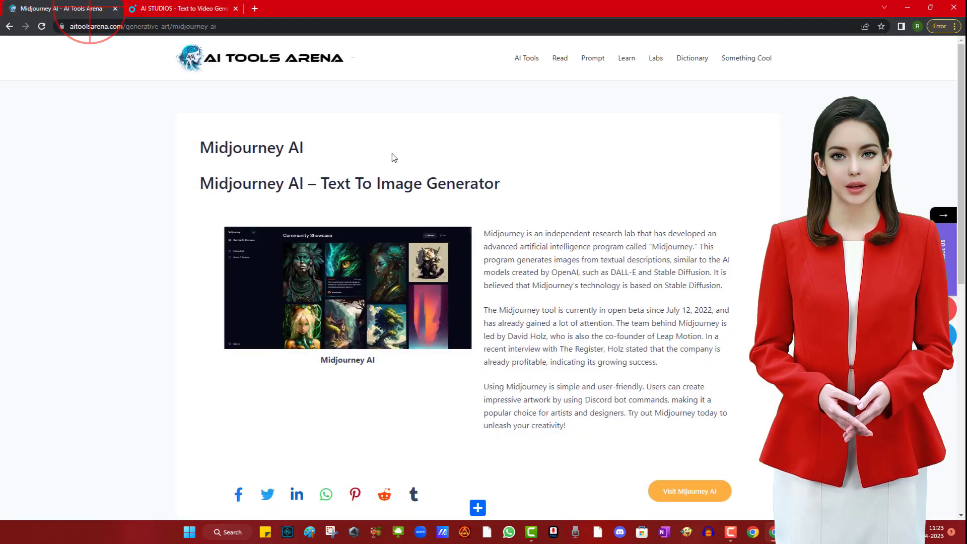
pyautogui.moveTo(206, 146); pyautogui.dragTo(712, 296)
pyautogui.scroll(8, 753, 239)
pyautogui.click(774, 220)
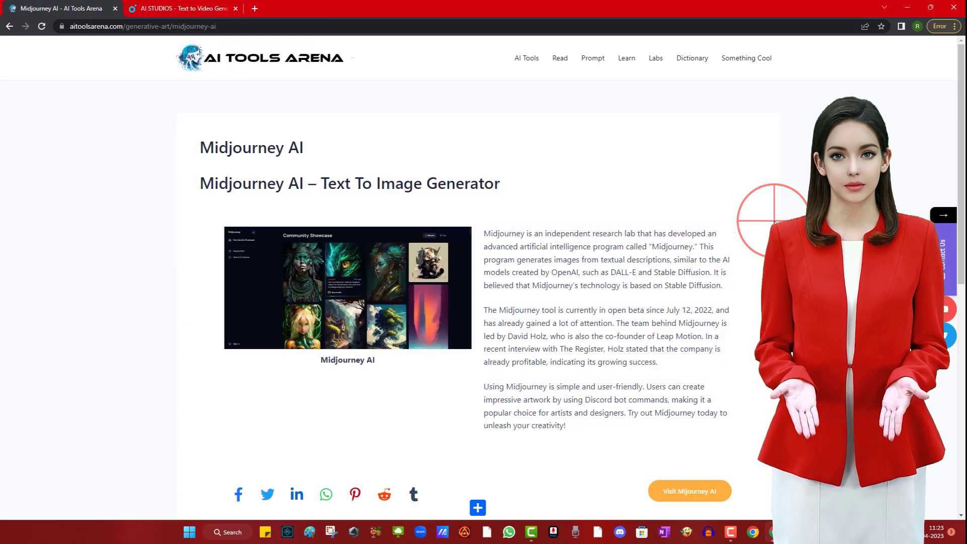
pyautogui.click(258, 26)
pyautogui.rightClick(148, 30)
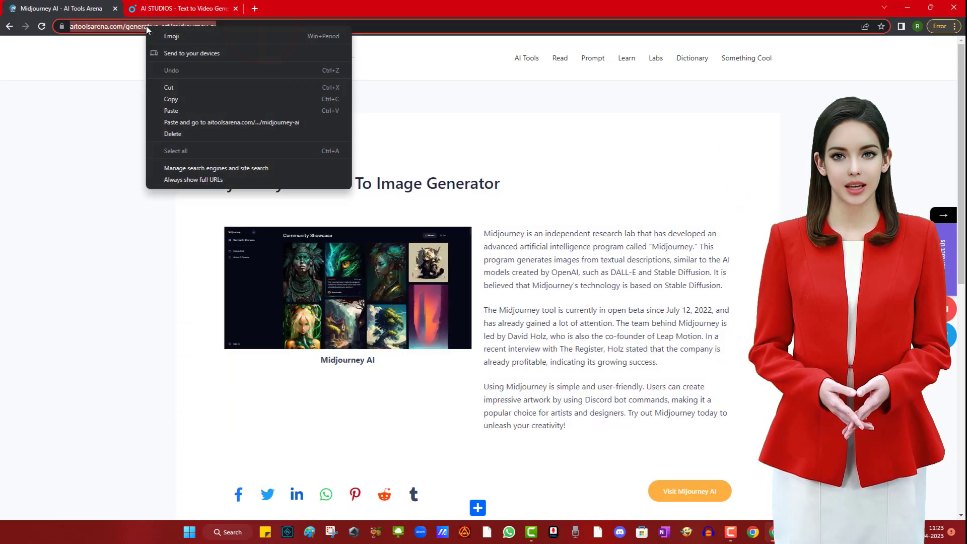
pyautogui.click(172, 99)
# - Paste the article URL, choose the turquoise presenter template, and create the AI video
pyautogui.click(178, 8)
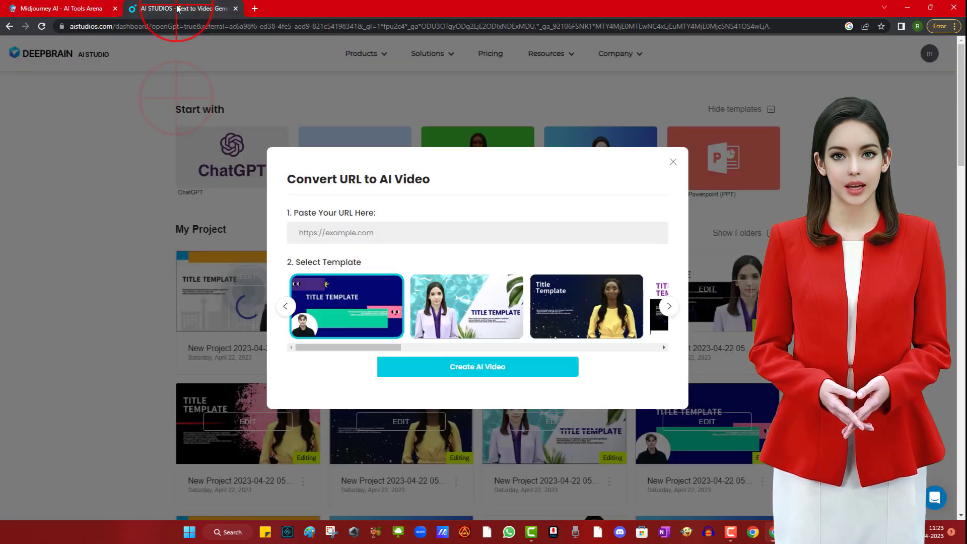
pyautogui.rightClick(342, 232)
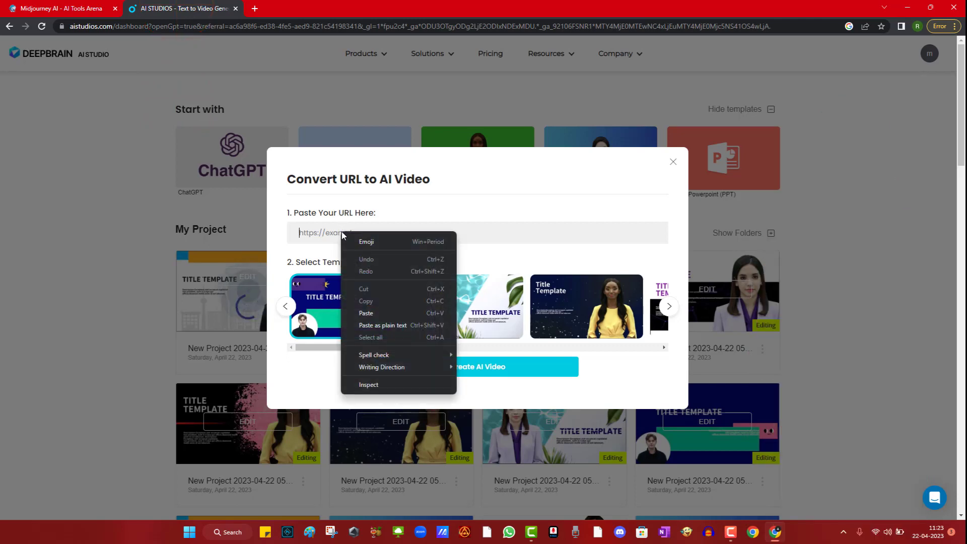
pyautogui.click(372, 312)
pyautogui.moveTo(393, 348)
pyautogui.mouseDown()
pyautogui.moveTo(686, 343)
pyautogui.moveTo(400, 351)
pyautogui.mouseUp()
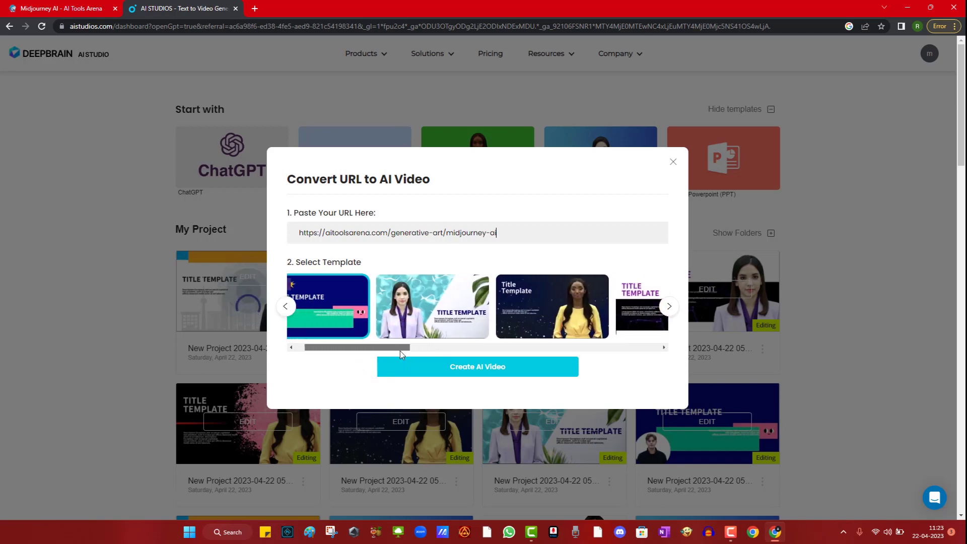
pyautogui.click(419, 306)
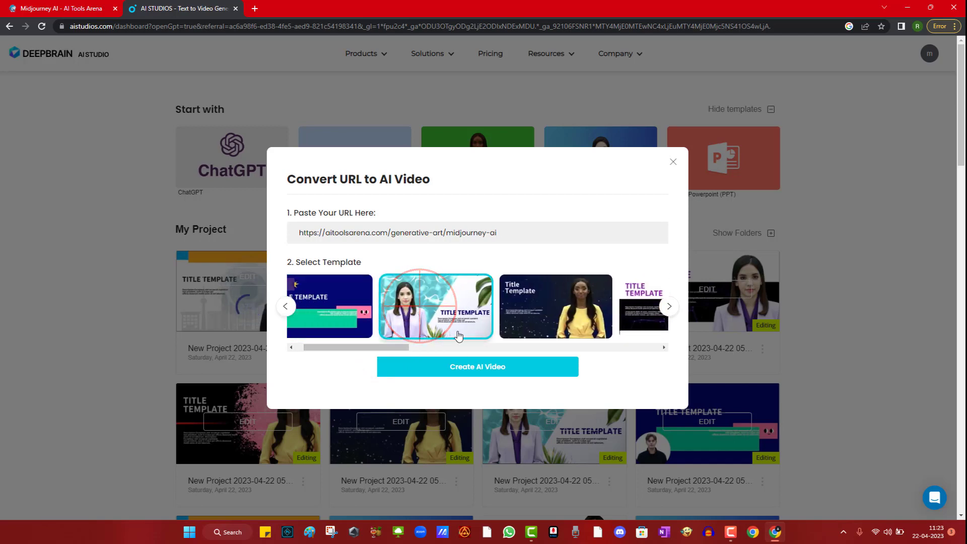
pyautogui.click(478, 369)
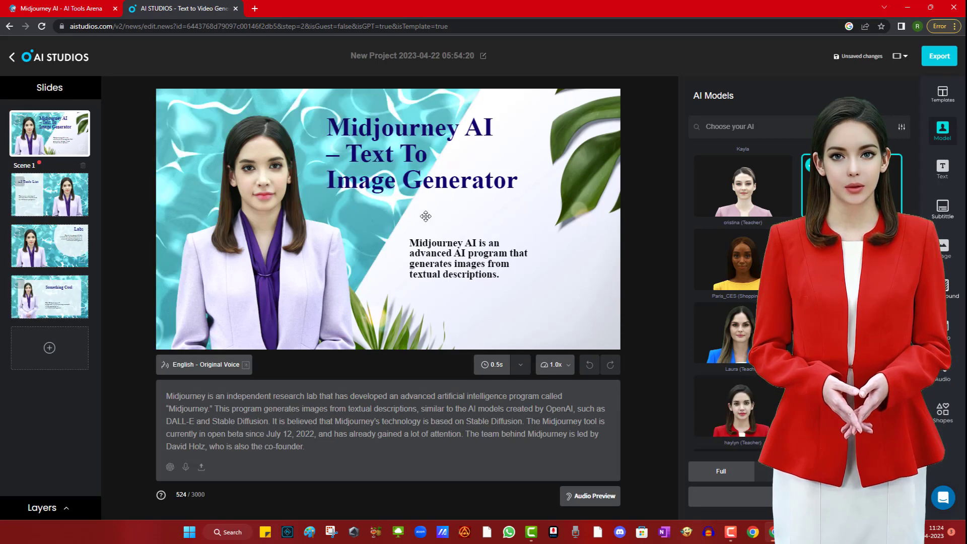
# - Look through scenes 2–4, then select the presenter on the AI Tools List slide
pyautogui.click(50, 190)
pyautogui.click(58, 247)
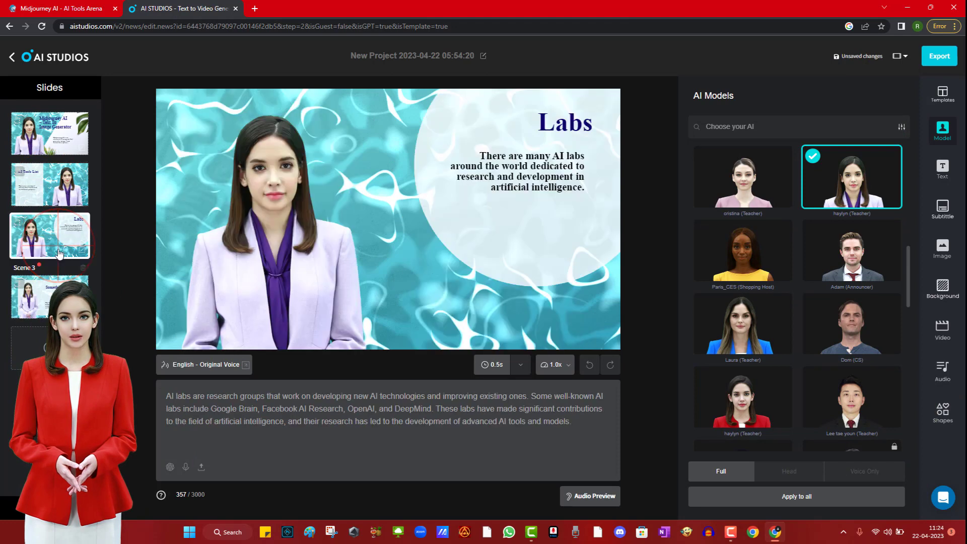
pyautogui.click(57, 295)
pyautogui.click(57, 201)
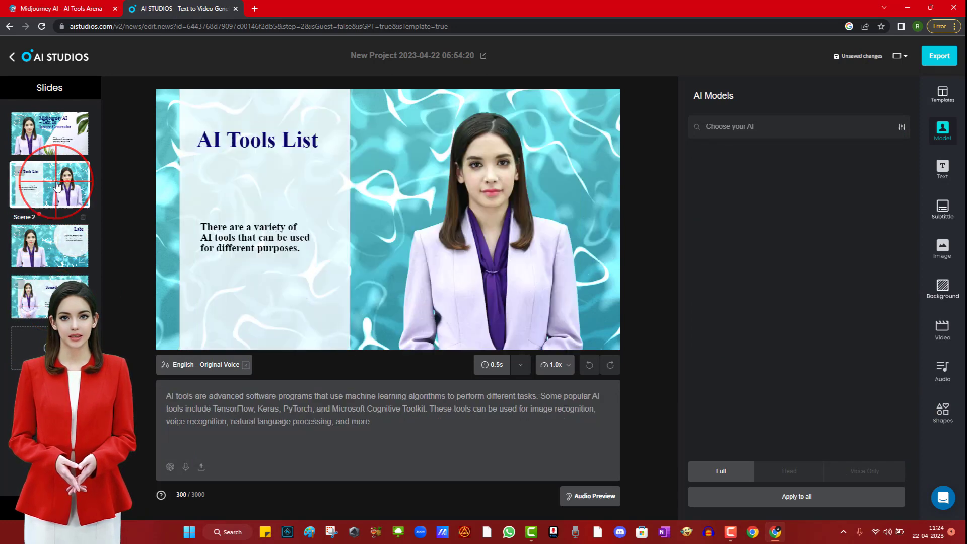
pyautogui.click(574, 202)
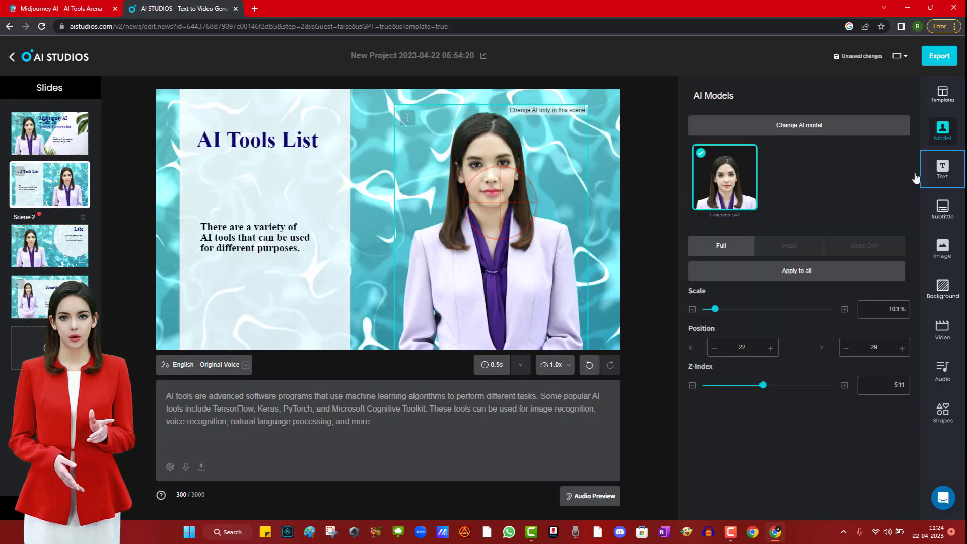
# - Swap the scene's presenter, trying Mira and haylyn before settling on Kayla
pyautogui.click(943, 130)
pyautogui.scroll(-3, 813, 253)
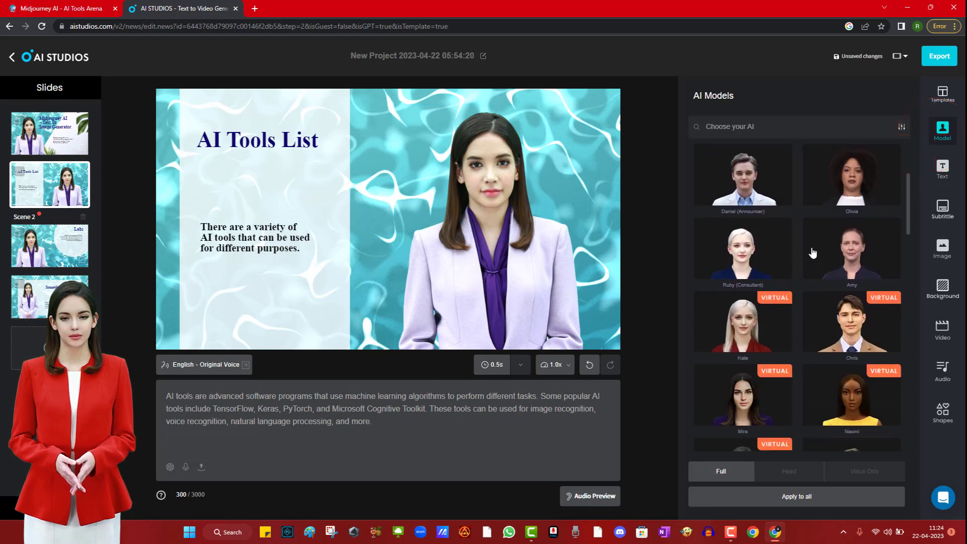
pyautogui.click(754, 396)
pyautogui.scroll(-3, 778, 232)
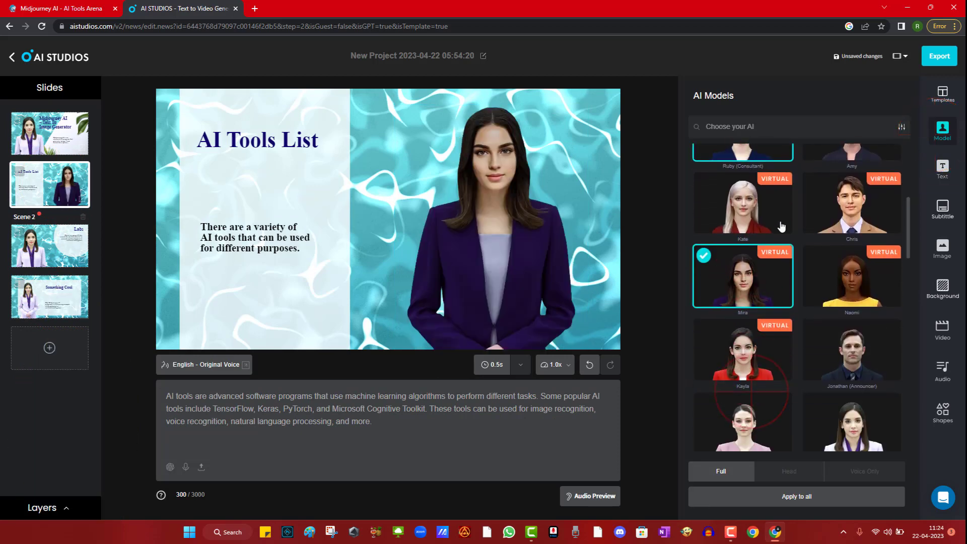
pyautogui.click(744, 330)
pyautogui.scroll(-6, 793, 228)
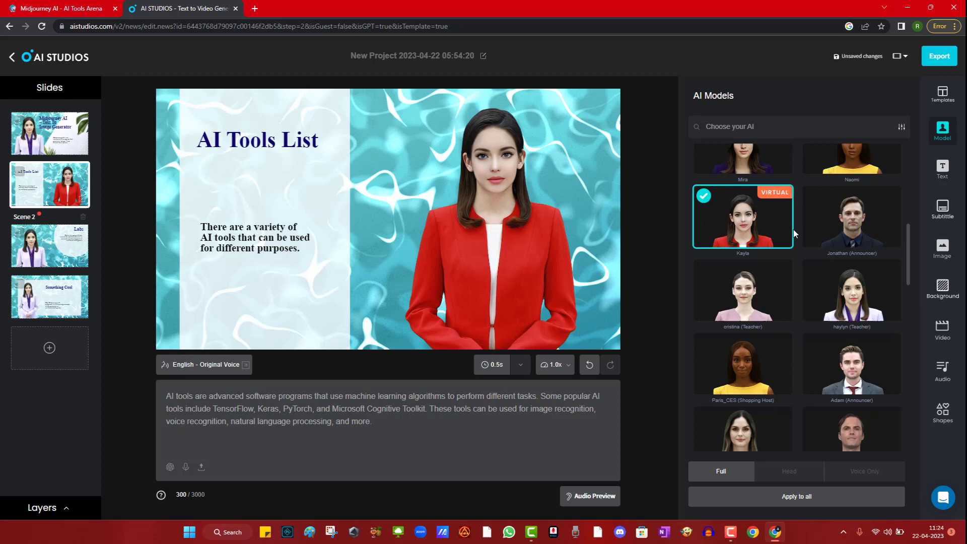
pyautogui.click(744, 267)
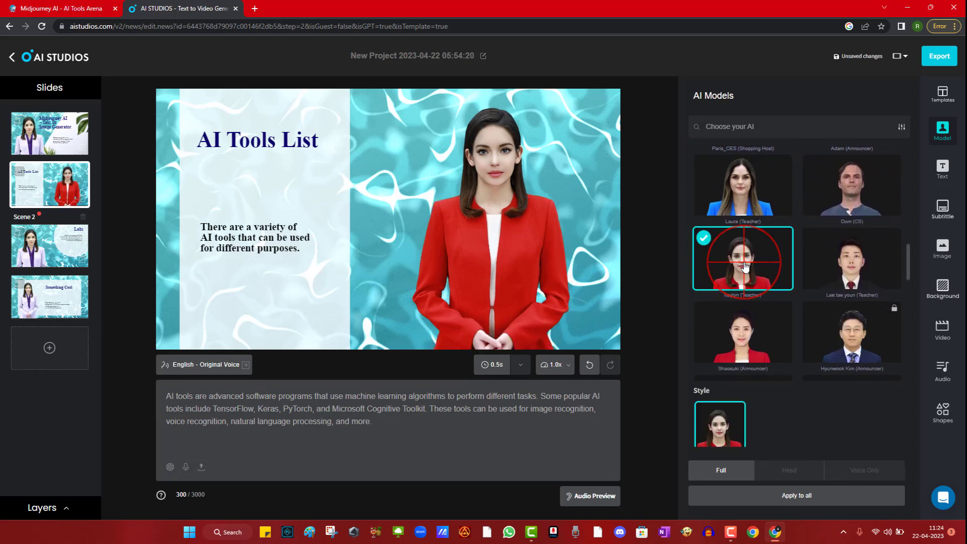
pyautogui.scroll(-5, 812, 272)
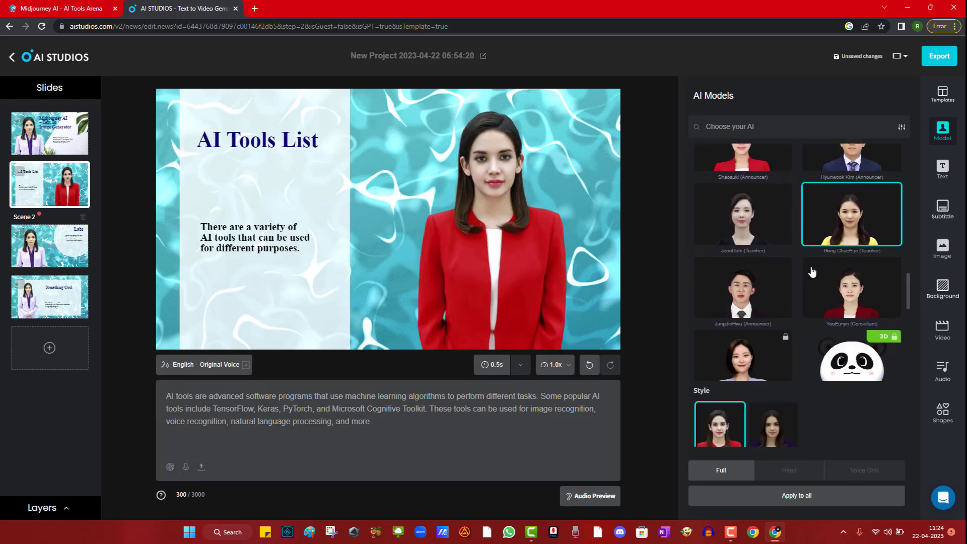
pyautogui.scroll(-1, 812, 272)
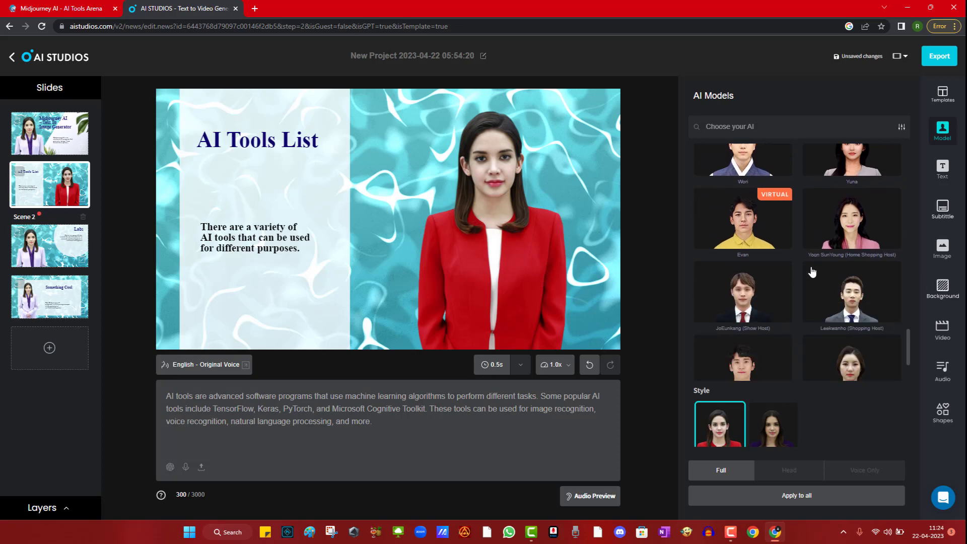
pyautogui.scroll(2, 812, 272)
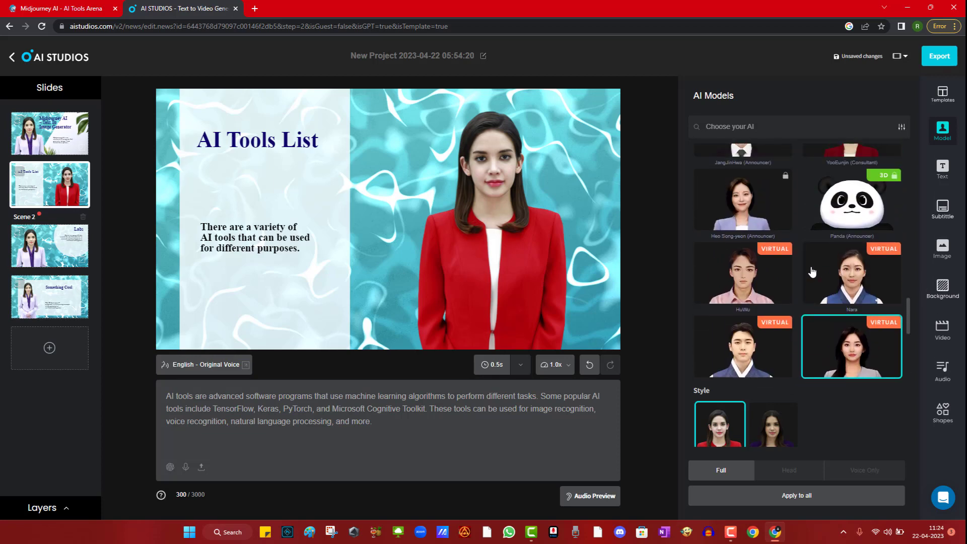
pyautogui.scroll(5, 811, 271)
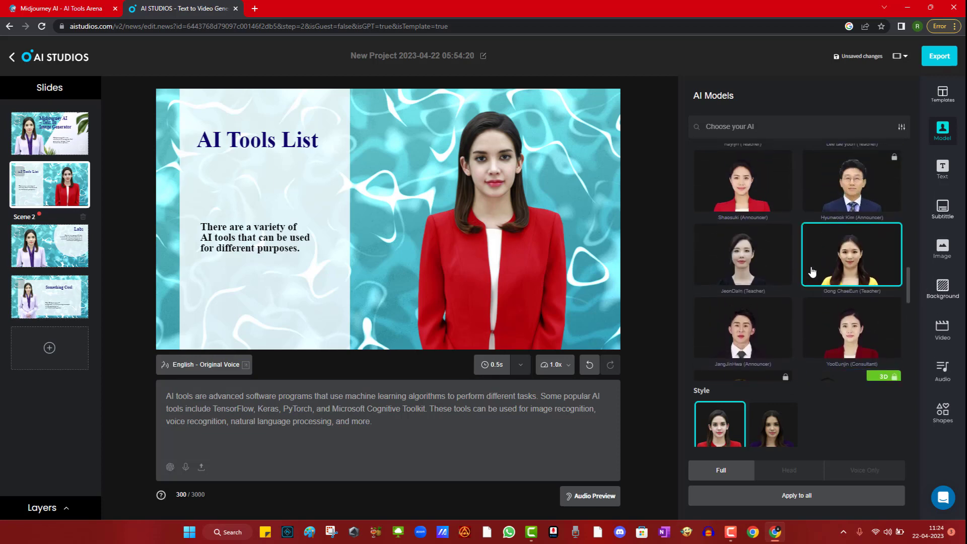
pyautogui.scroll(3, 812, 272)
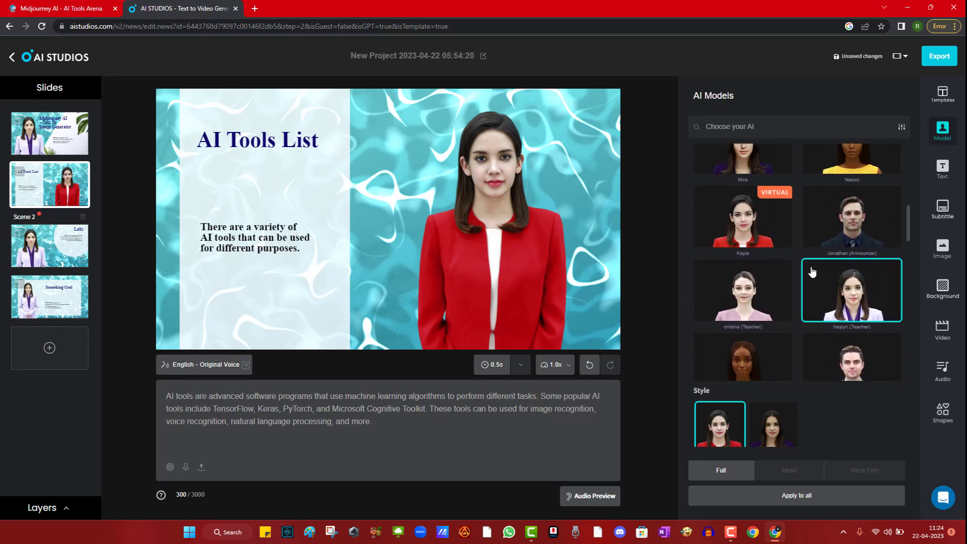
pyautogui.click(749, 225)
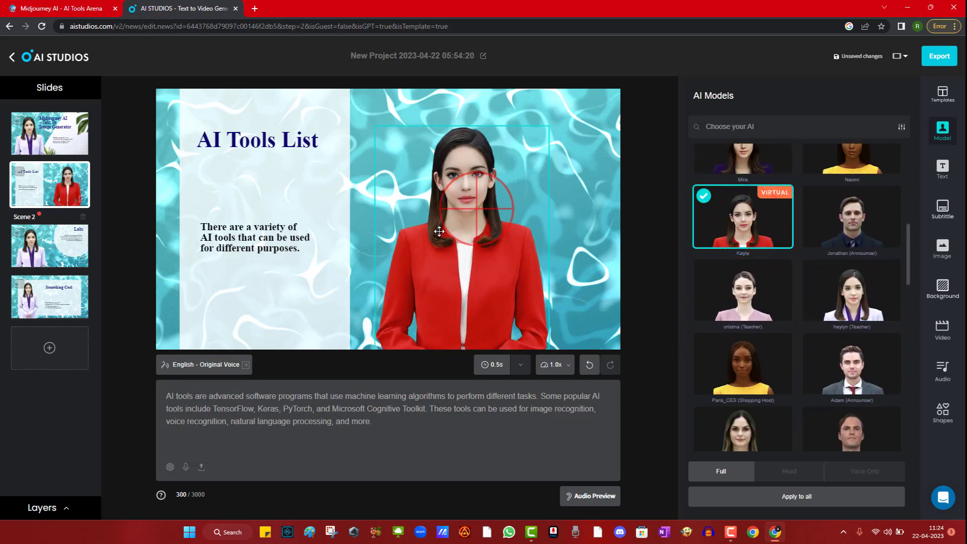
# - Scale Kayla to 84% and move her right to X 32, Y -9
pyautogui.click(464, 208)
pyautogui.moveTo(463, 207); pyautogui.dragTo(524, 131)
pyautogui.moveTo(443, 302); pyautogui.dragTo(607, 92)
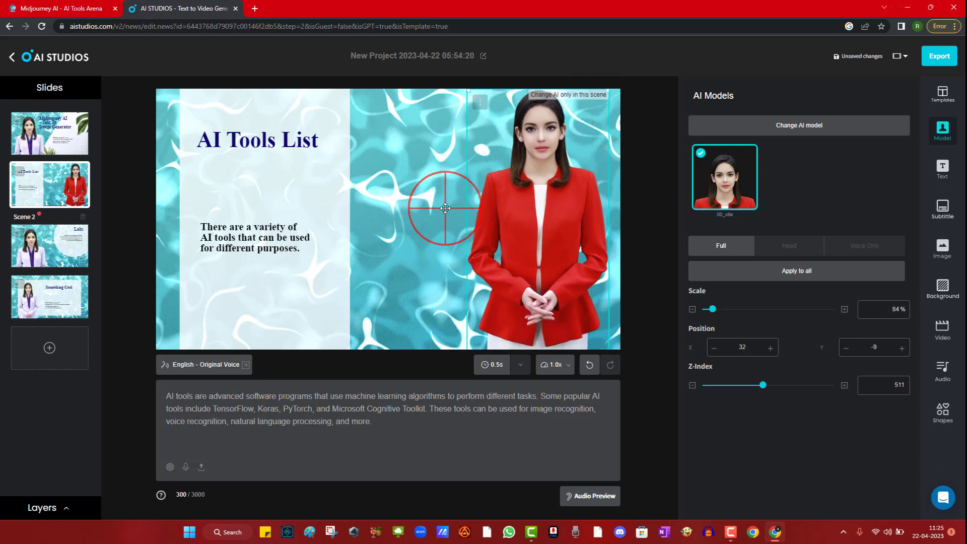
# - Set the scene's voice to English (United States) News-L Female
pyautogui.click(445, 208)
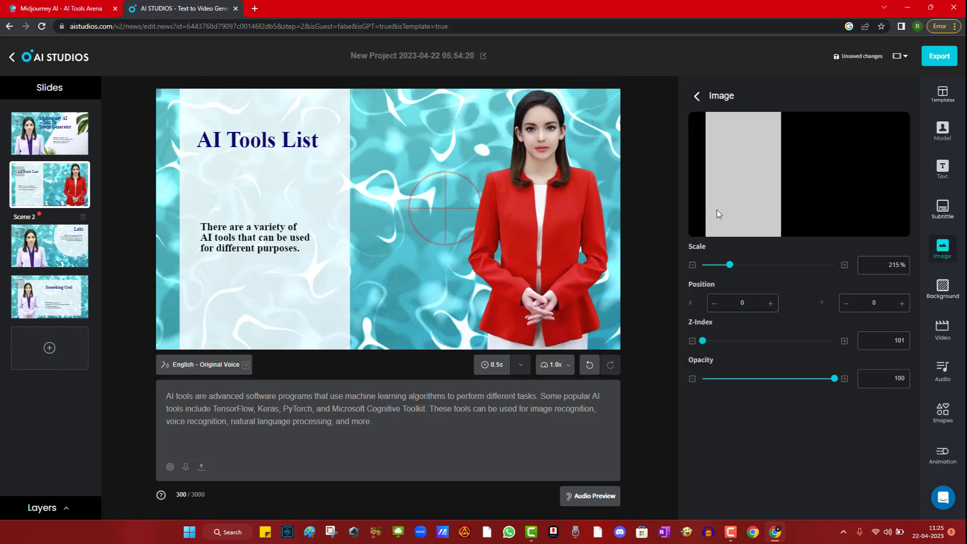
pyautogui.click(206, 364)
pyautogui.scroll(-5, 483, 277)
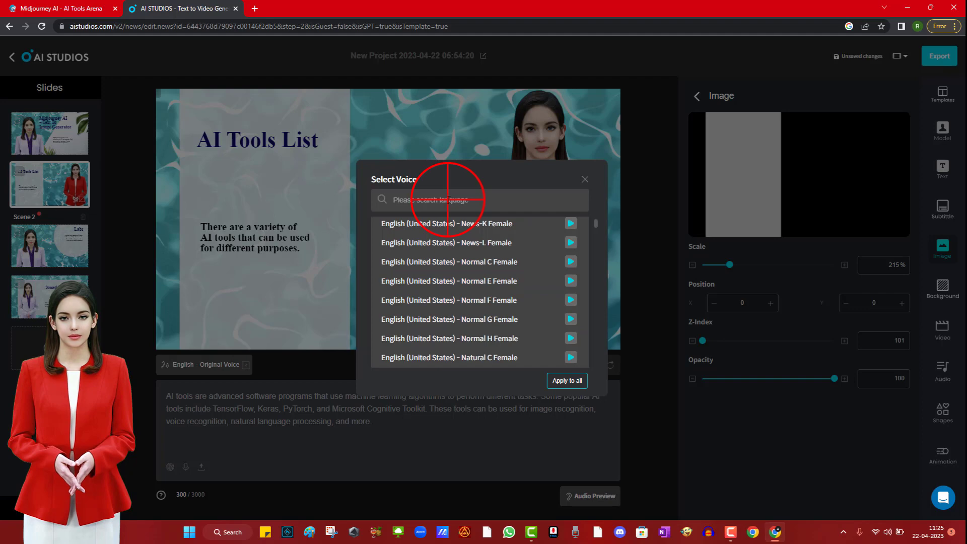
pyautogui.write('news')
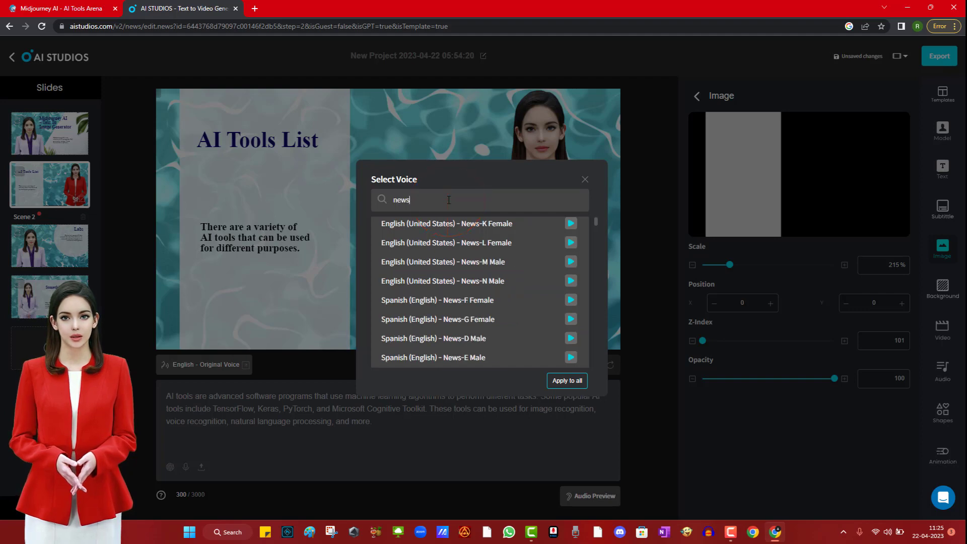
pyautogui.click(479, 246)
# - Give the AI Tools List slide a solid purple background
pyautogui.scroll(-1, 439, 420)
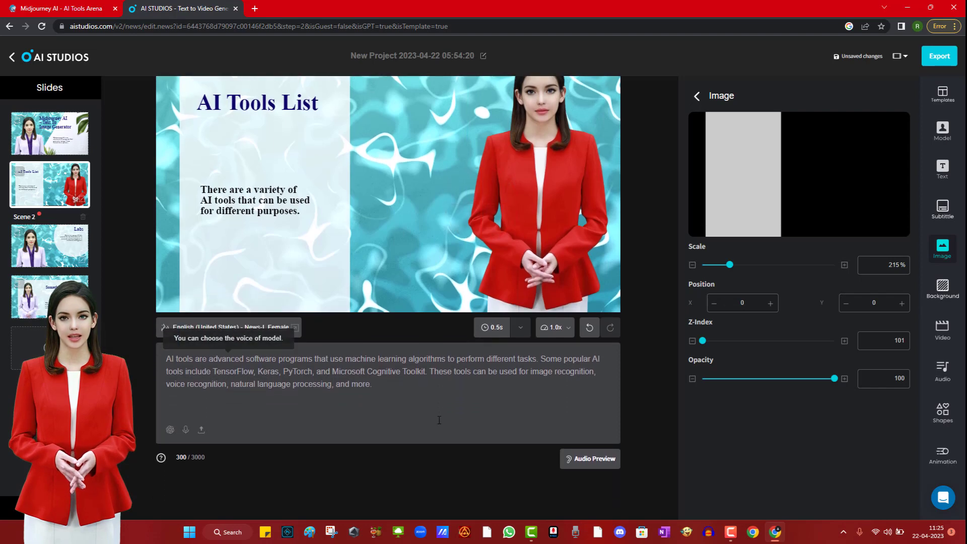
pyautogui.scroll(1, 438, 420)
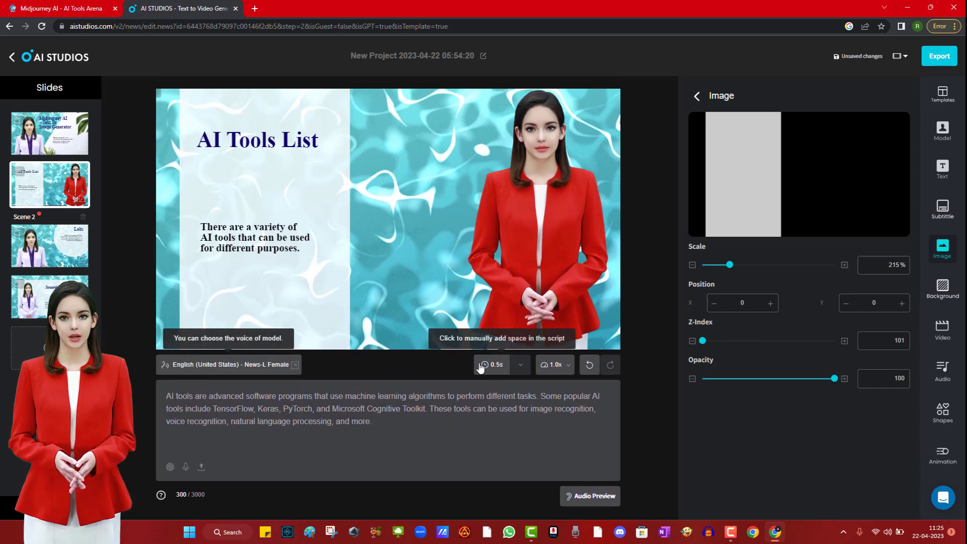
pyautogui.click(932, 295)
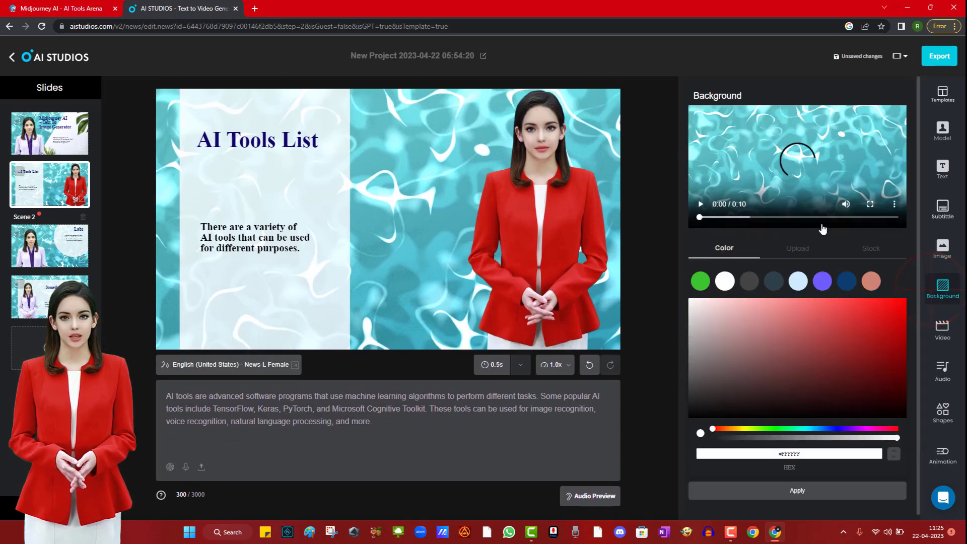
pyautogui.click(822, 281)
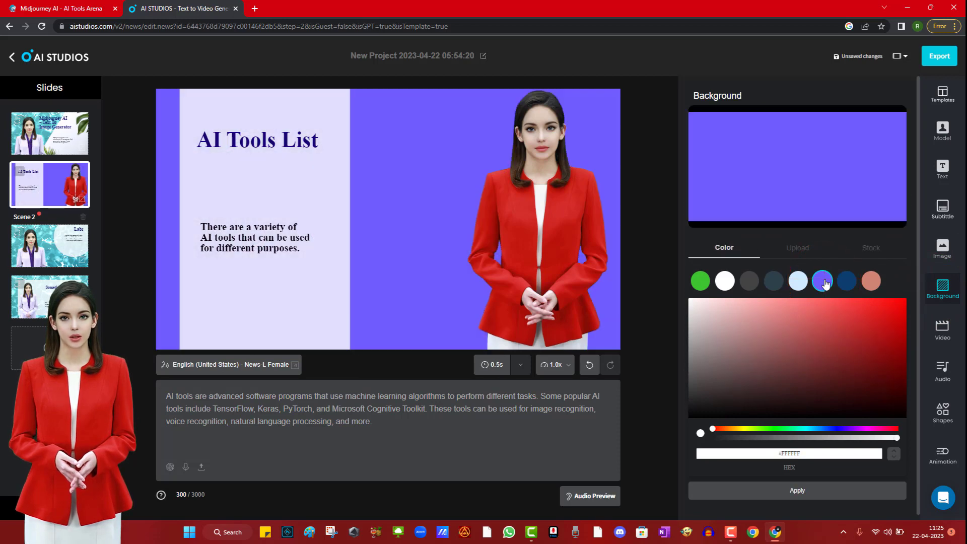
# - Upload a beach image of a winged figure from Downloads as scene 2's background
pyautogui.click(695, 286)
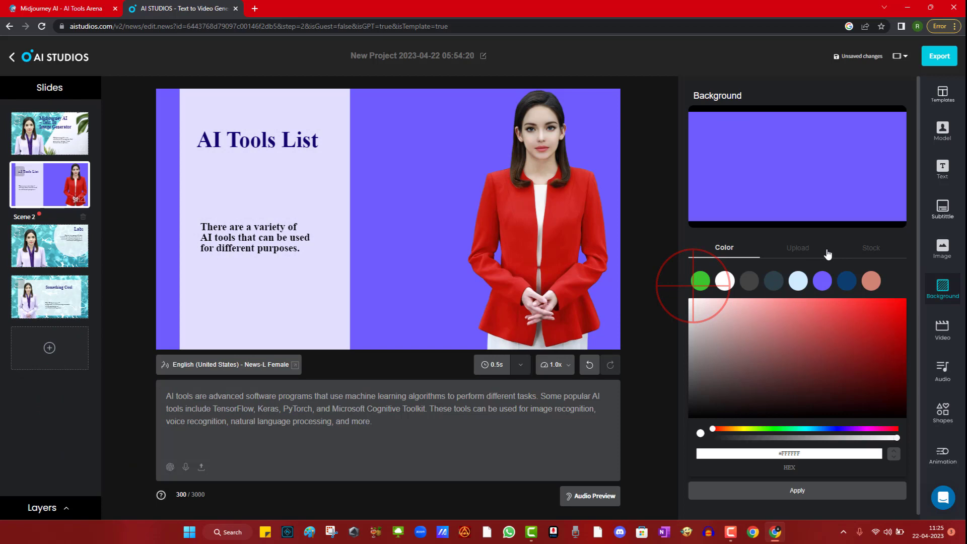
pyautogui.click(802, 252)
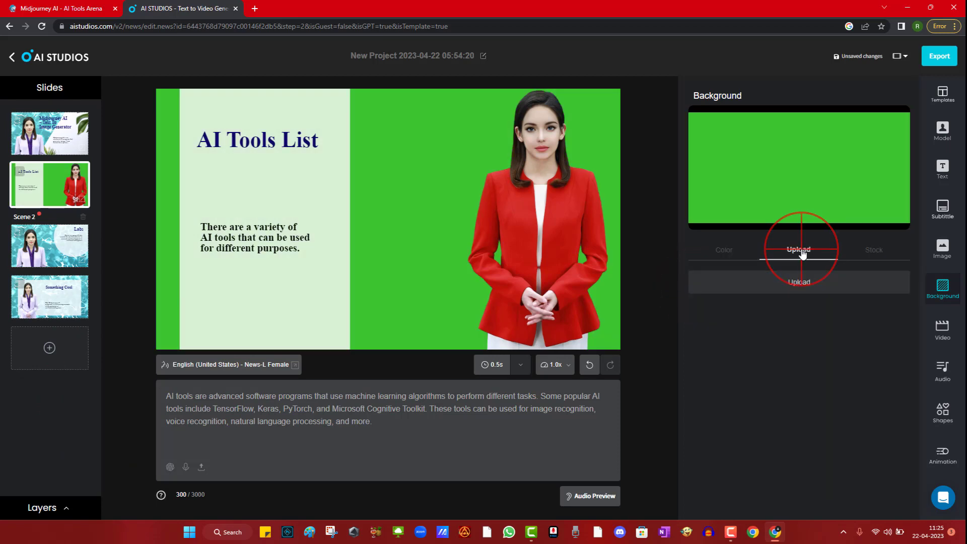
pyautogui.click(802, 284)
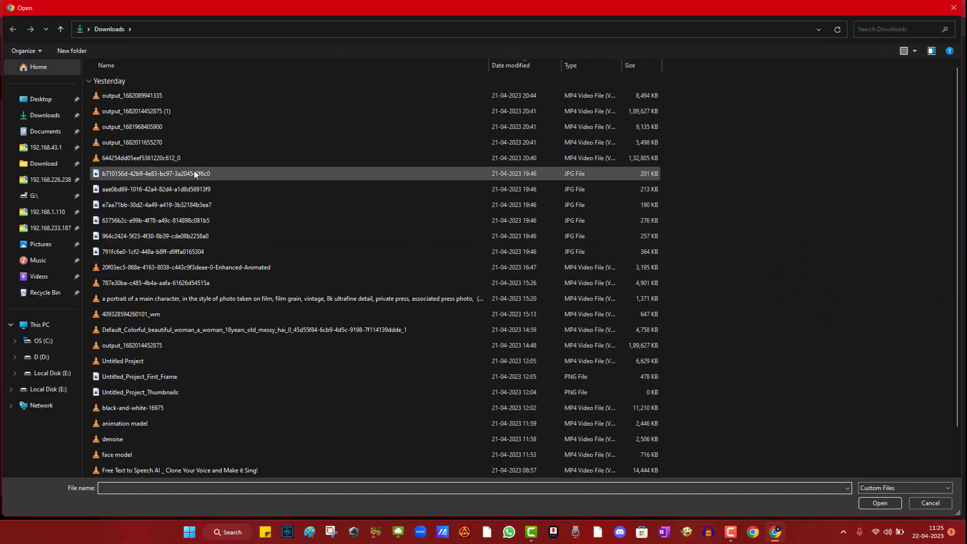
pyautogui.scroll(-1, 195, 170)
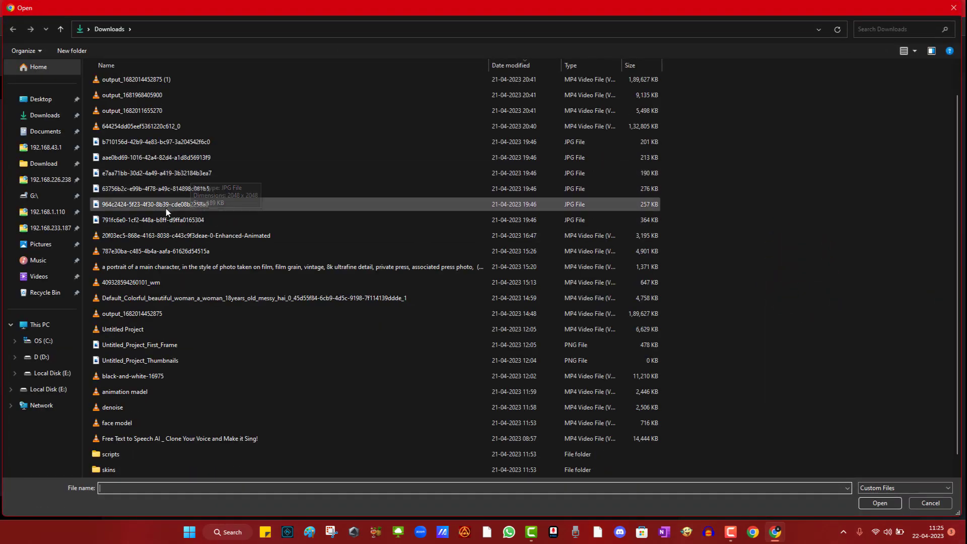
pyautogui.doubleClick(139, 147)
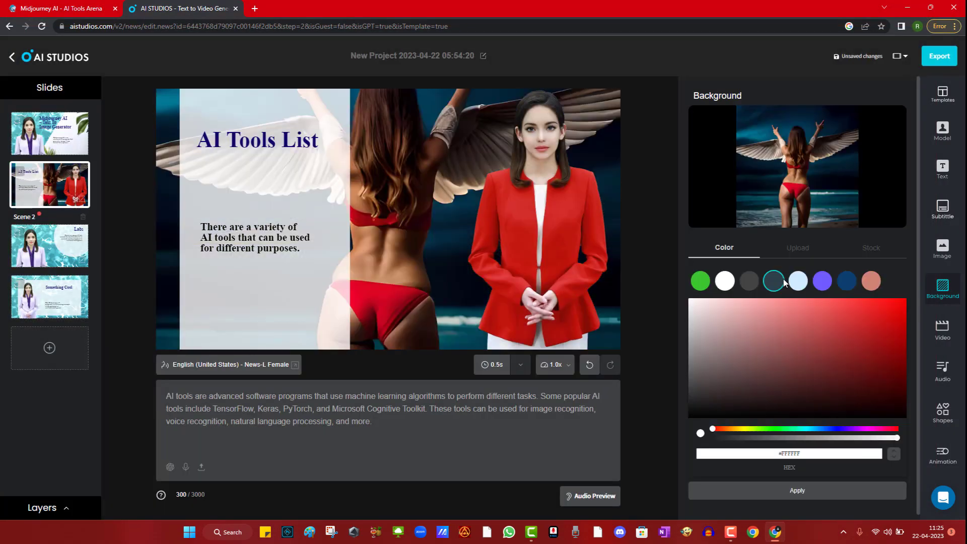
# - Try stock backgrounds, ending with the 17-second blue-lit city skyline video for scene 2
pyautogui.click(800, 250)
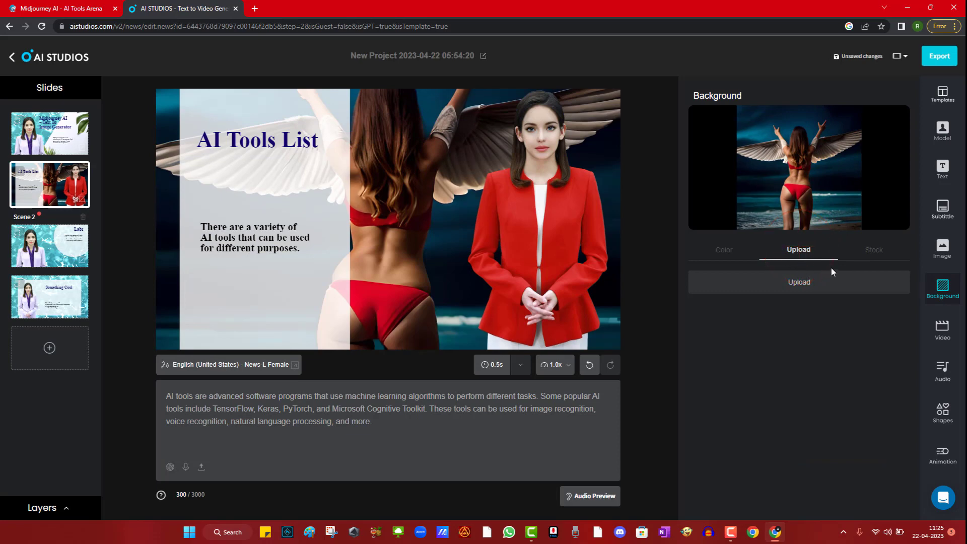
pyautogui.click(943, 330)
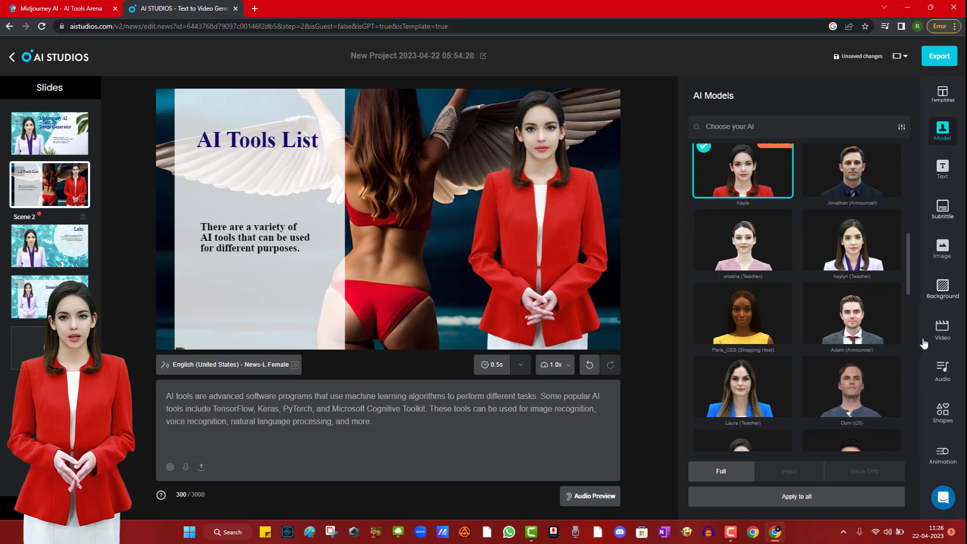
pyautogui.click(933, 336)
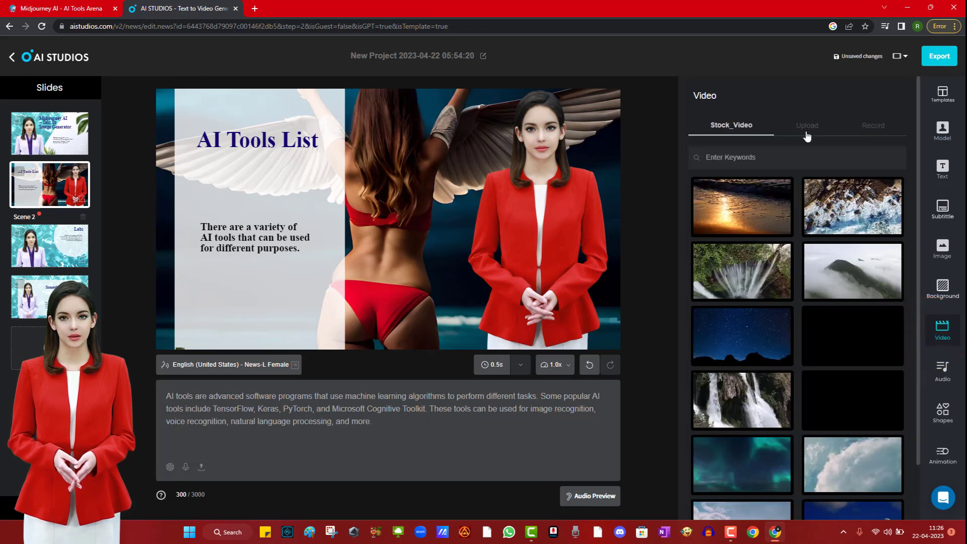
pyautogui.click(938, 287)
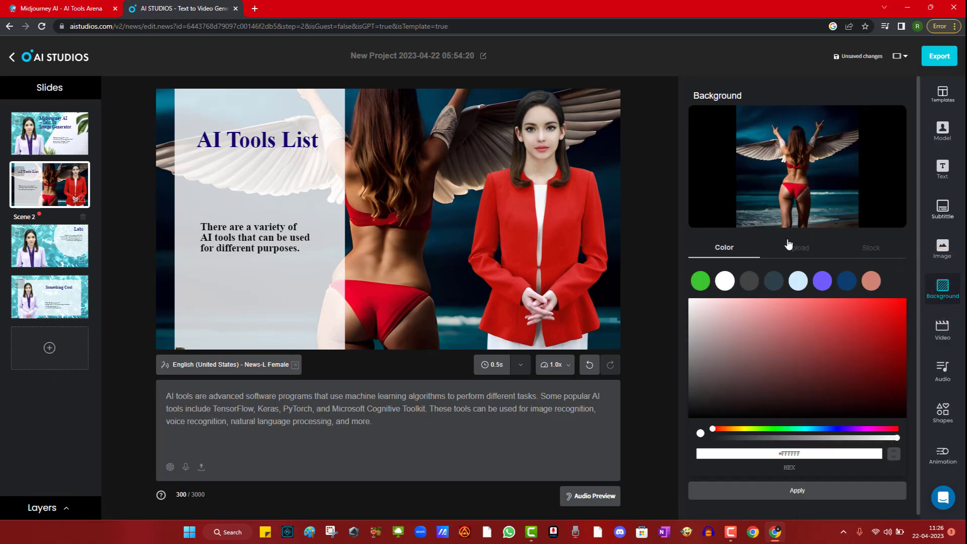
pyautogui.click(795, 250)
pyautogui.click(865, 251)
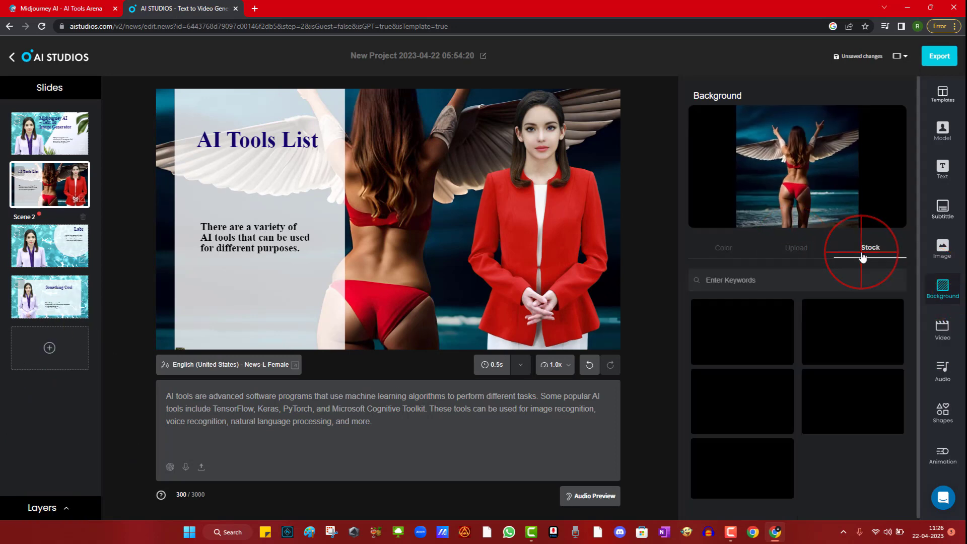
pyautogui.click(838, 413)
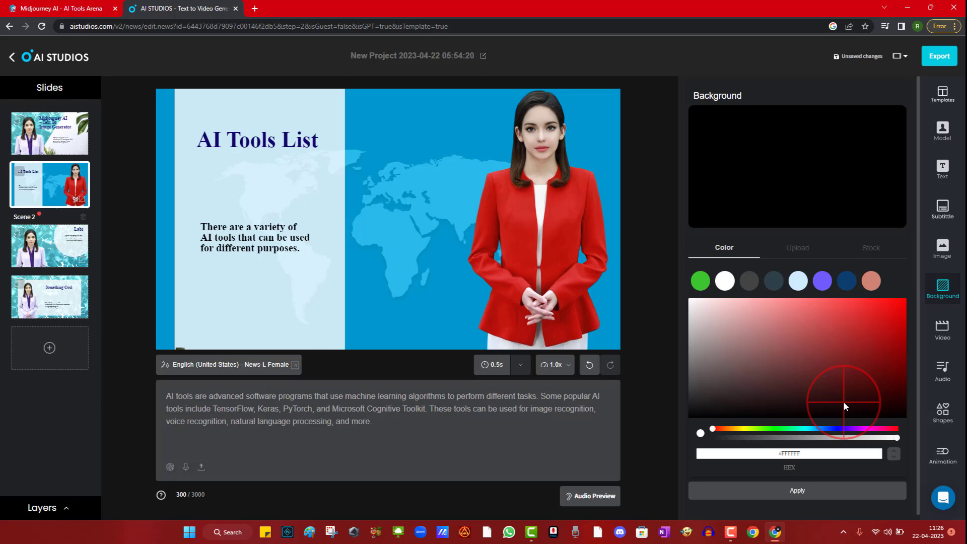
pyautogui.click(879, 247)
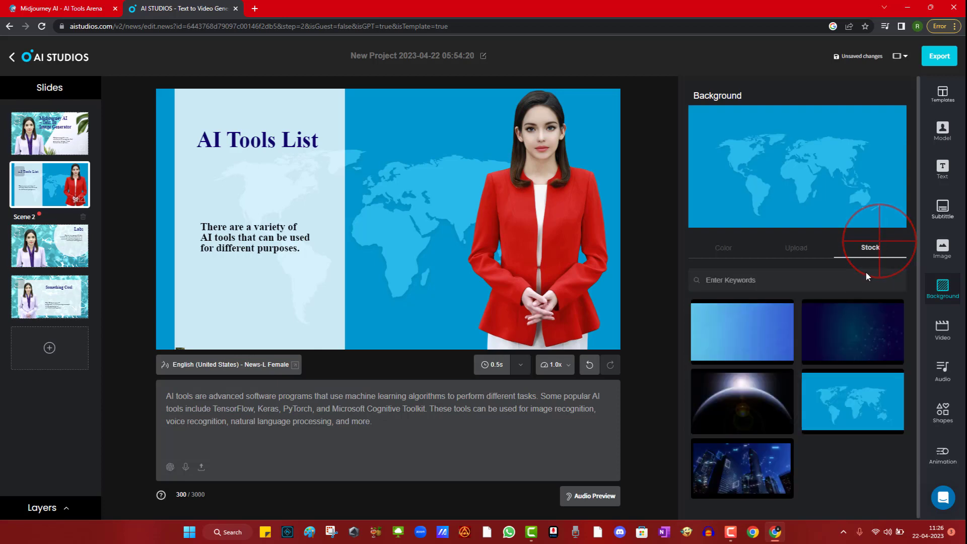
pyautogui.click(744, 460)
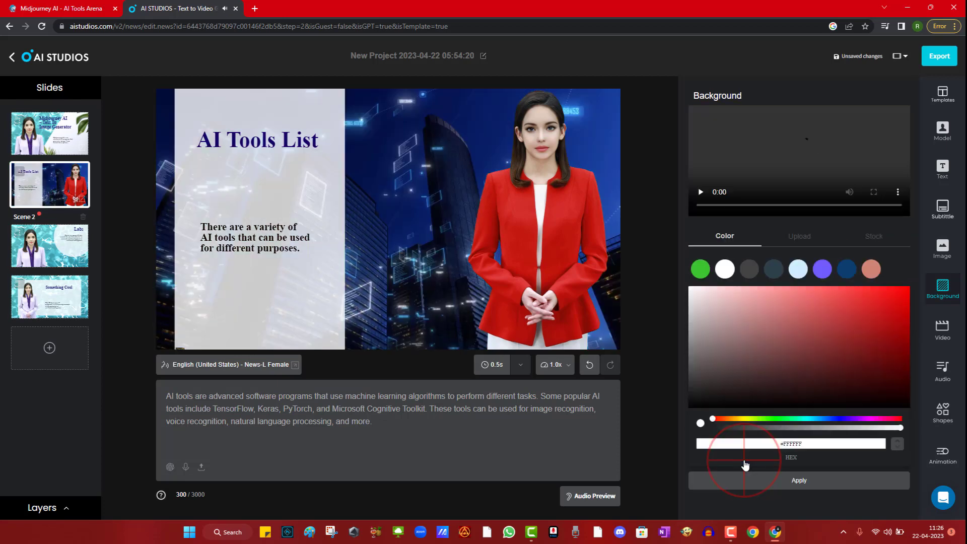
# - Check the video upload option, then preview and pause the Fantasy by DRUBEATZ track
pyautogui.click(943, 337)
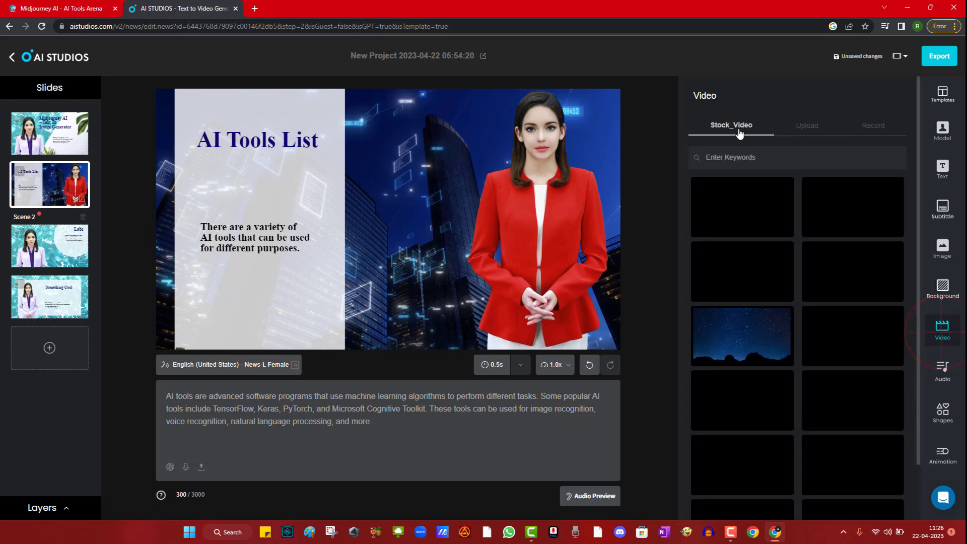
pyautogui.scroll(-1, 783, 341)
pyautogui.scroll(1, 783, 338)
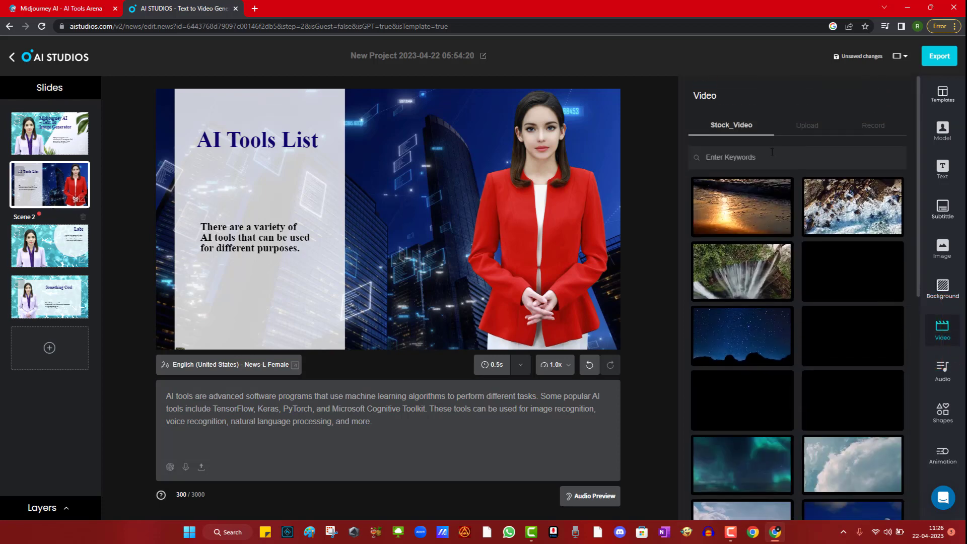
pyautogui.click(800, 124)
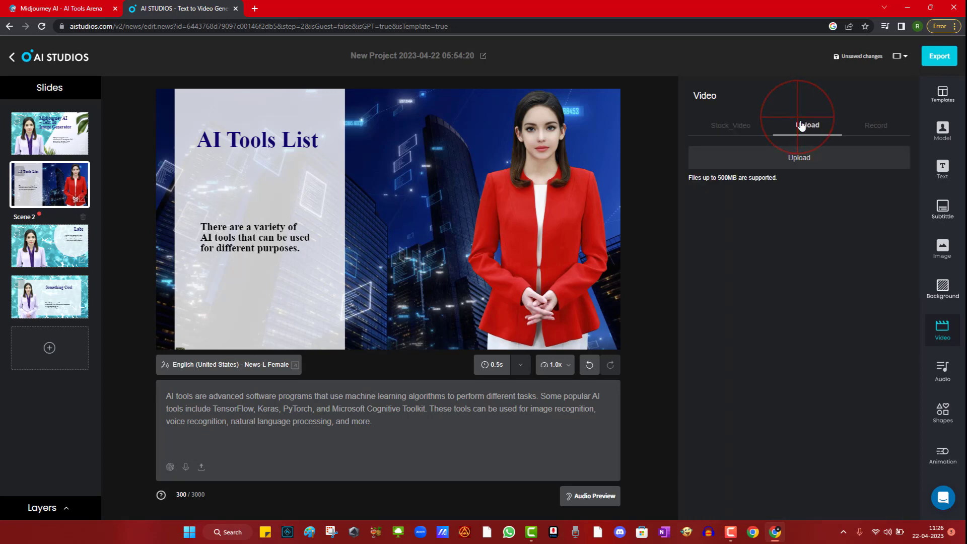
pyautogui.click(942, 372)
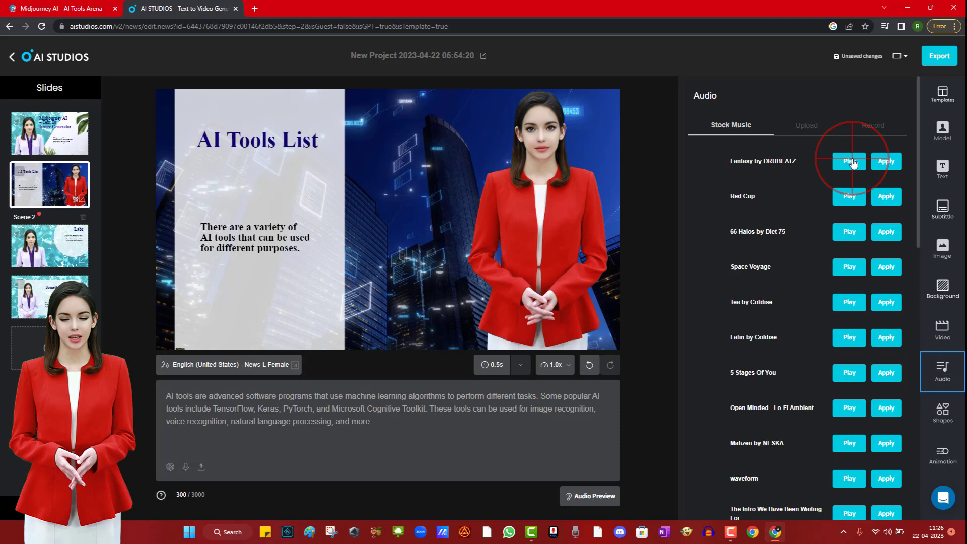
pyautogui.click(851, 161)
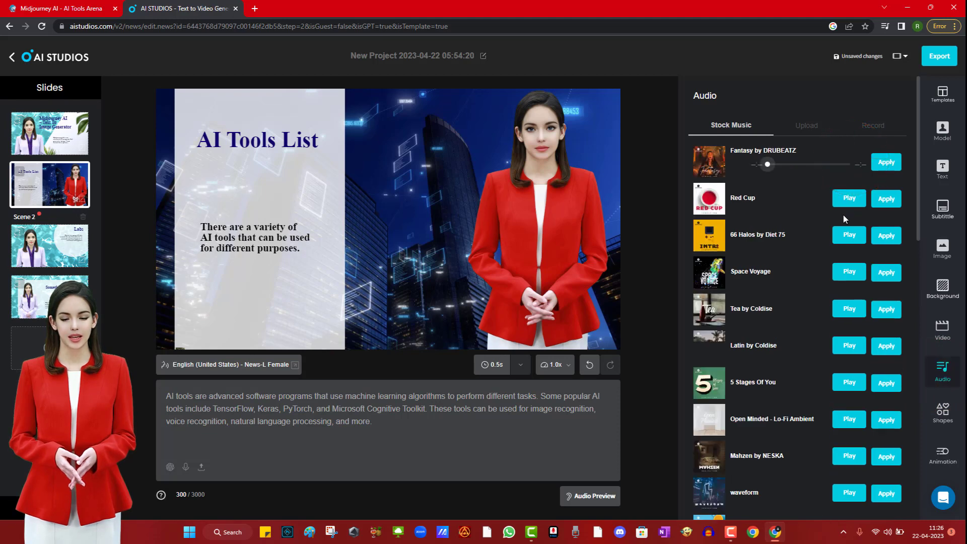
pyautogui.click(738, 165)
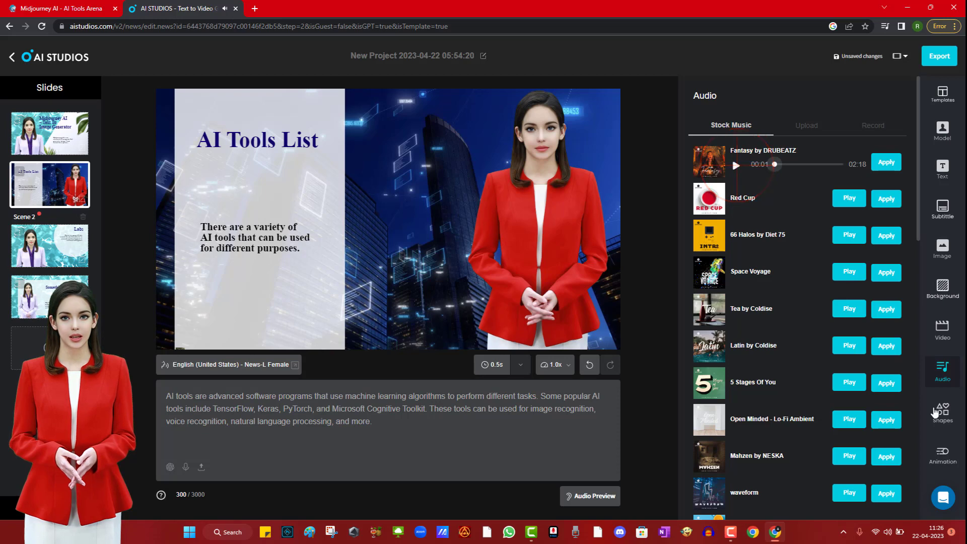
# - Open the Animation panel and browse the shapes library
pyautogui.click(943, 454)
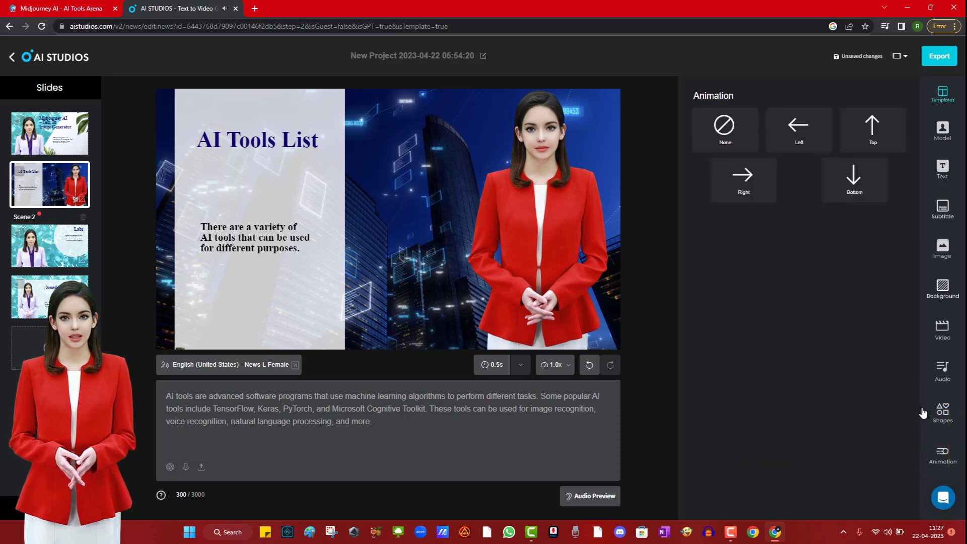
pyautogui.click(939, 416)
pyautogui.scroll(-2, 797, 297)
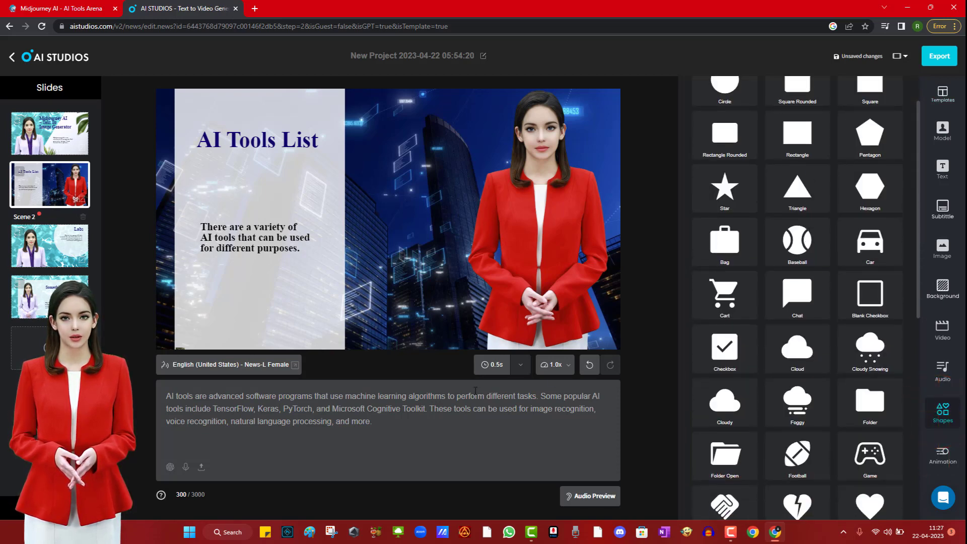
pyautogui.scroll(-1, 476, 416)
pyautogui.scroll(1, 476, 416)
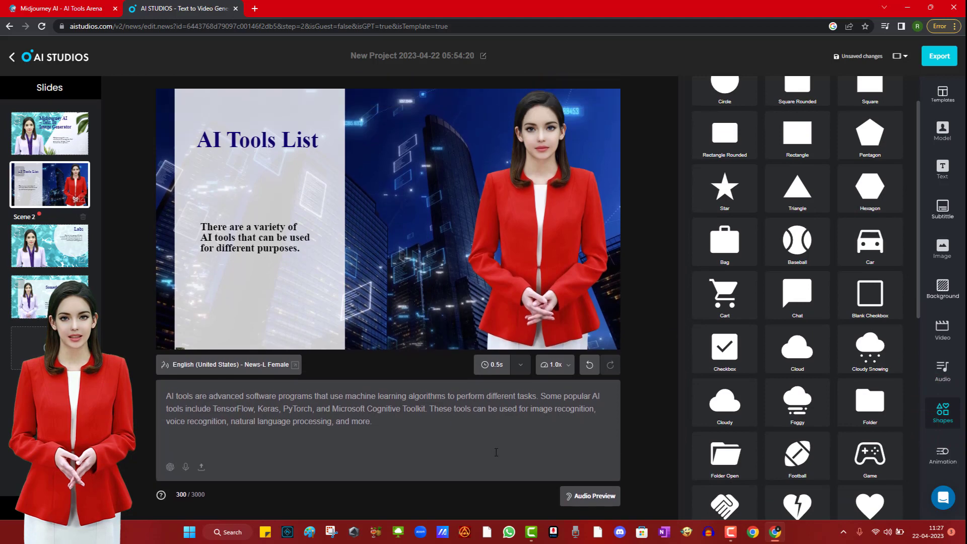
# - Play a spoken audio preview of scene 2's script, then bring up the export options
pyautogui.click(585, 497)
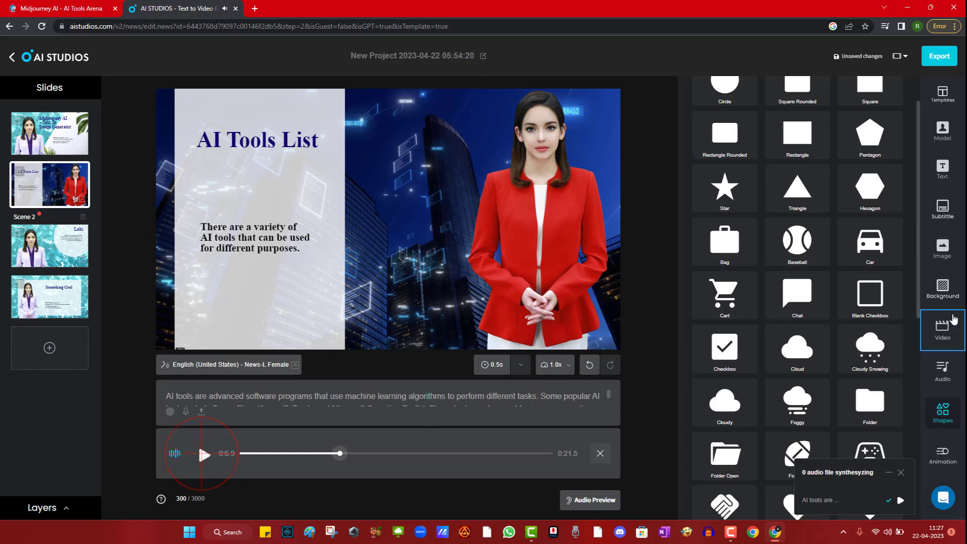
pyautogui.click(942, 130)
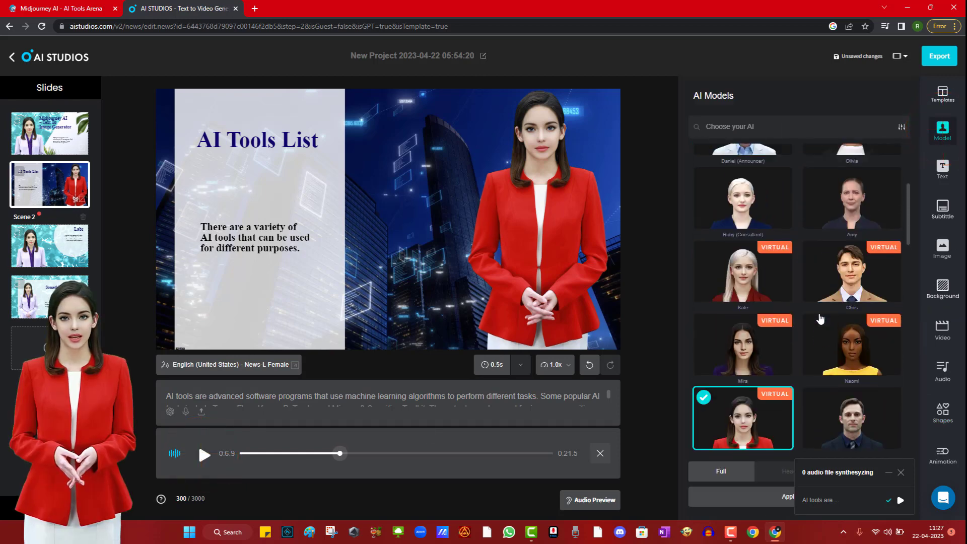
pyautogui.scroll(4, 820, 318)
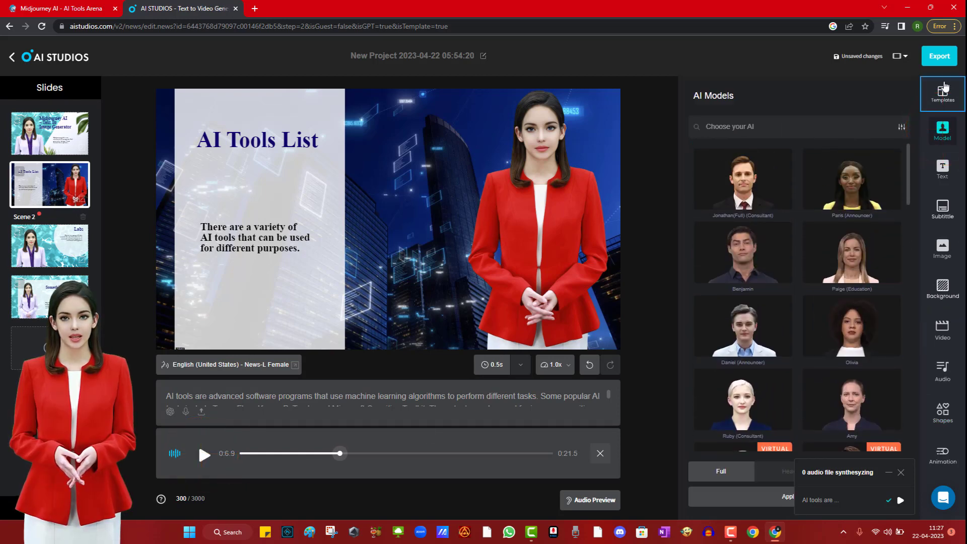
pyautogui.click(940, 56)
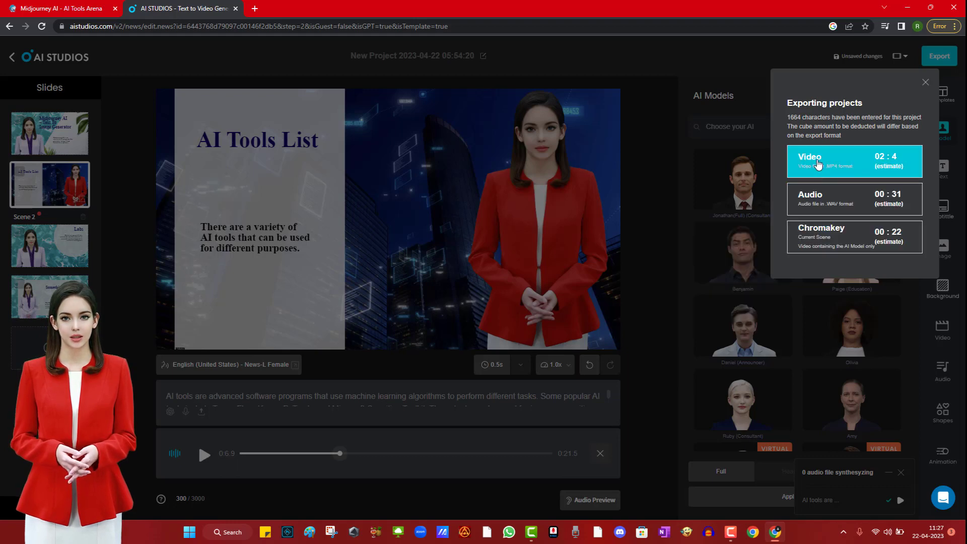
# - Export the whole project in Video (MP4 format)
pyautogui.click(817, 165)
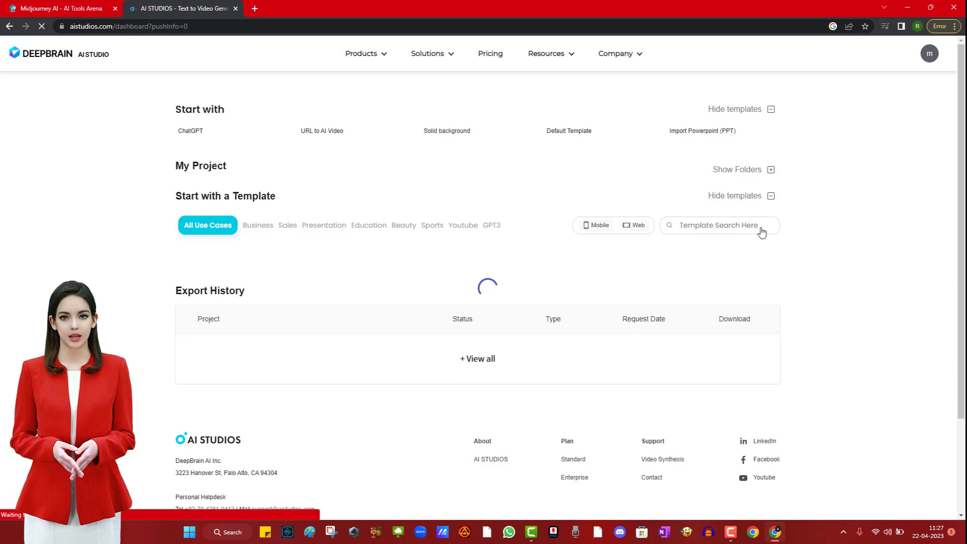
# - Once Export History shows Finished, download output_1682143462179.mp4 and play it in a media player
pyautogui.scroll(-8, 856, 284)
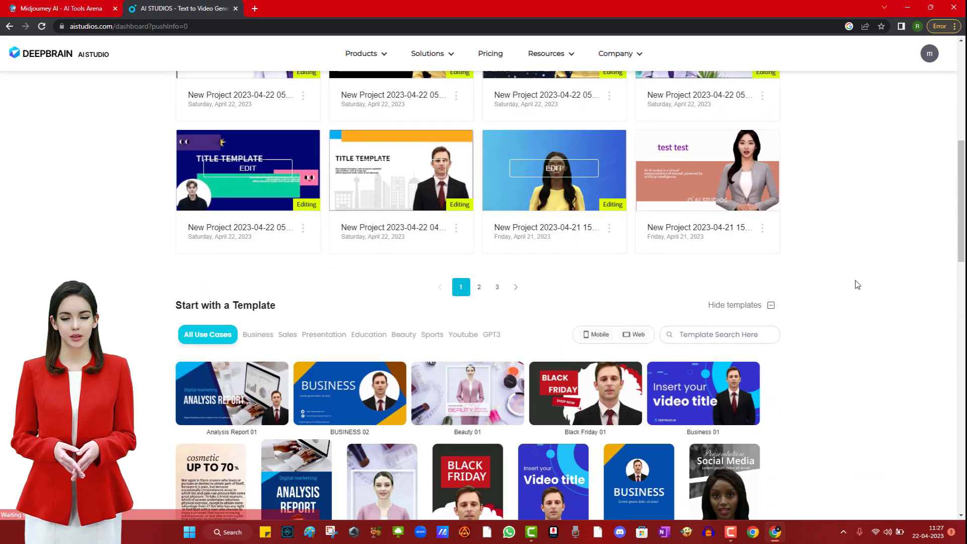
pyautogui.scroll(-11, 857, 283)
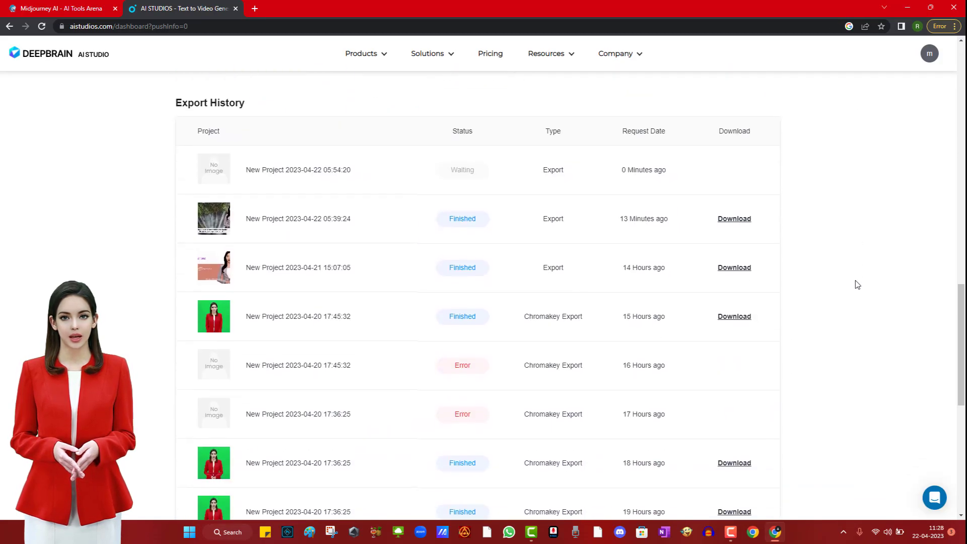
pyautogui.scroll(-1, 857, 284)
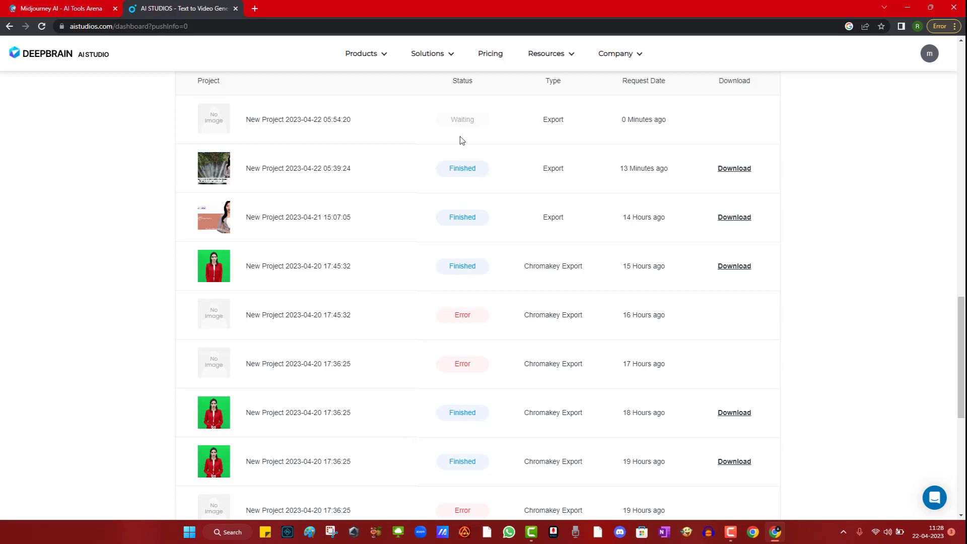
pyautogui.moveTo(261, 122); pyautogui.dragTo(537, 125)
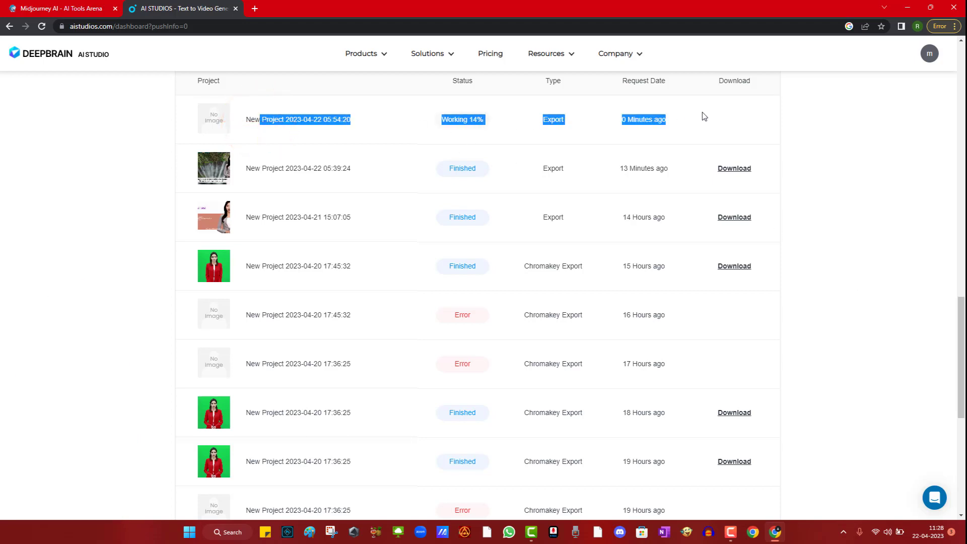
pyautogui.click(839, 159)
pyautogui.scroll(1, 839, 159)
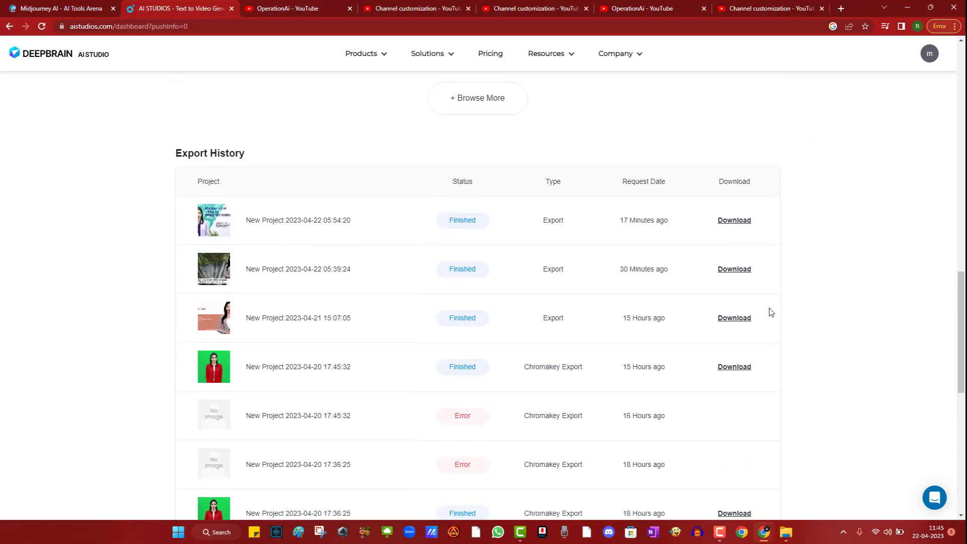
pyautogui.doubleClick(446, 220)
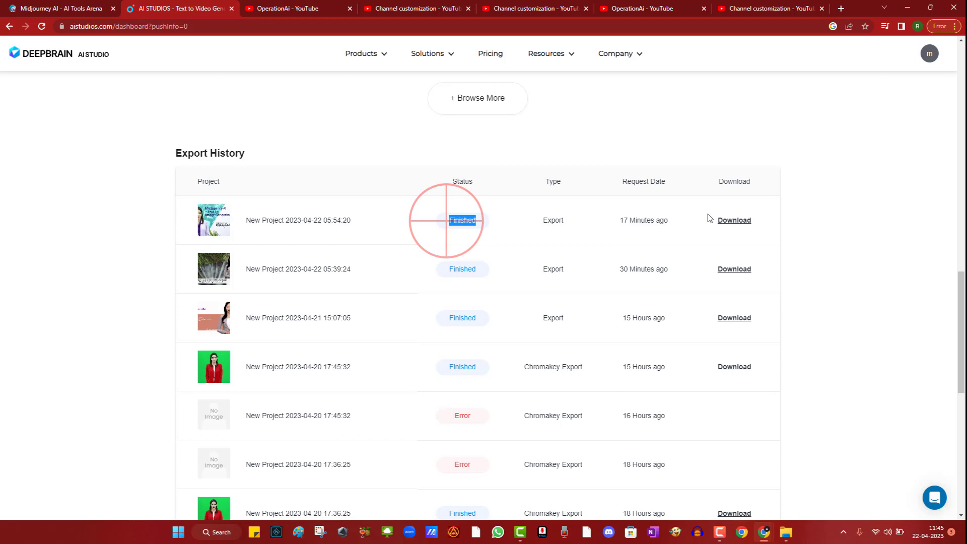
pyautogui.click(730, 219)
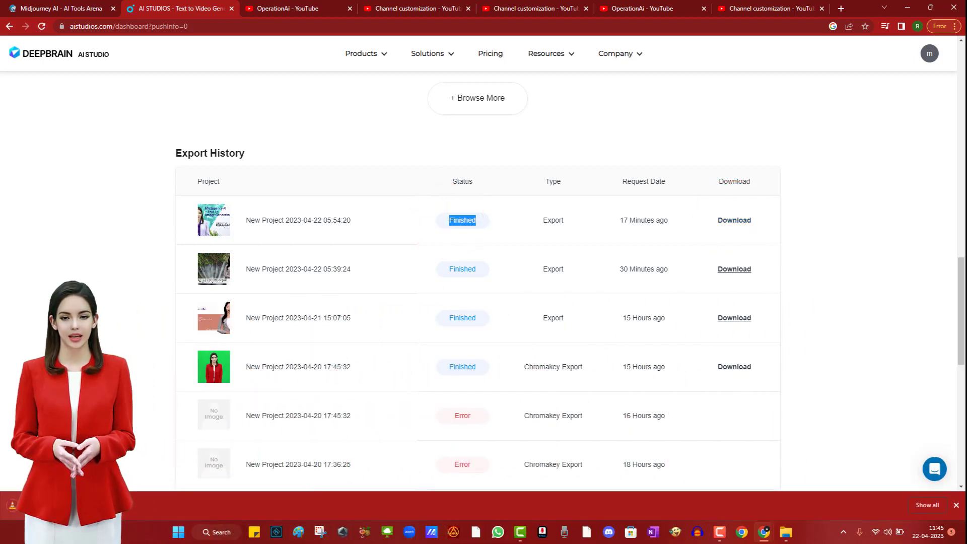
pyautogui.click(71, 505)
# - Play output_1682143462179.mp4 full screen in VLC, from the Midjourney slide to the Something Cool scene
pyautogui.doubleClick(562, 325)
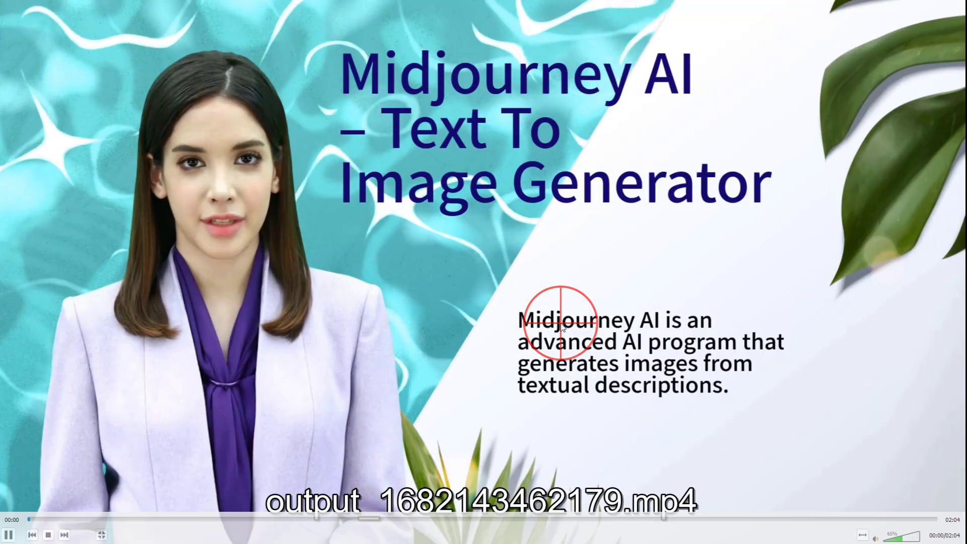